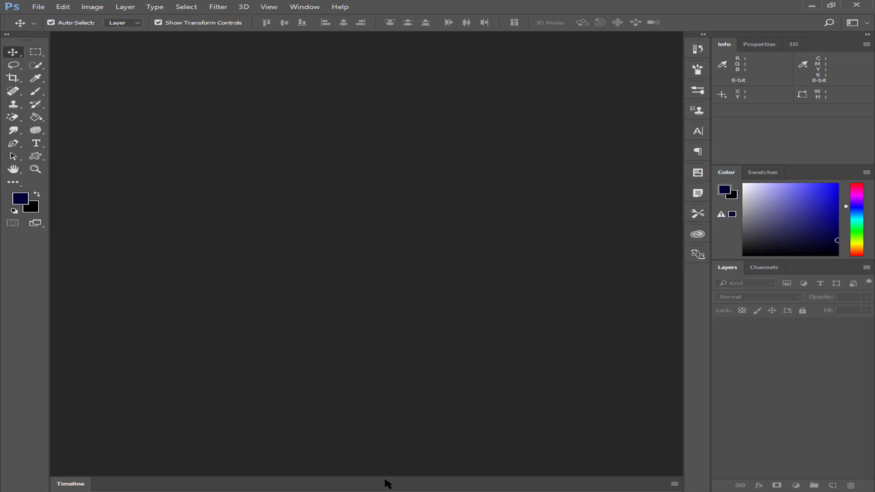
Step: Create a new white 6 × 4 inch, 300 ppi document from the Landscape 4x6 preset
click(37, 7)
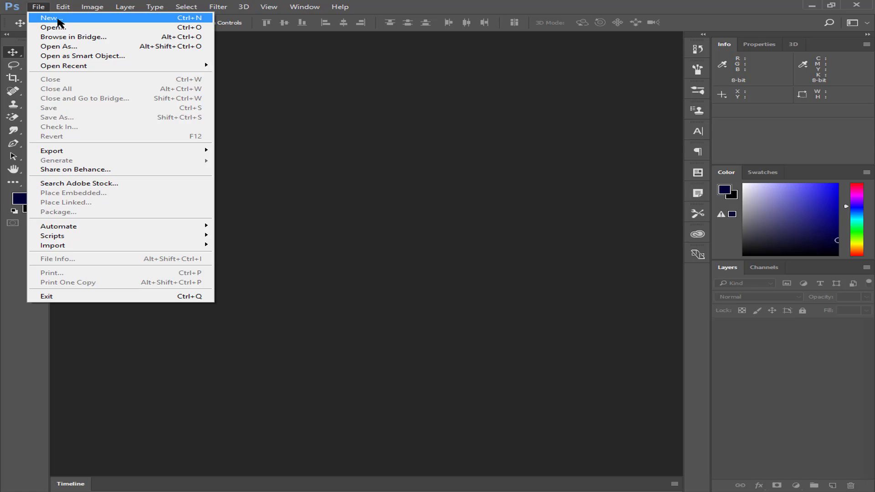
click(59, 17)
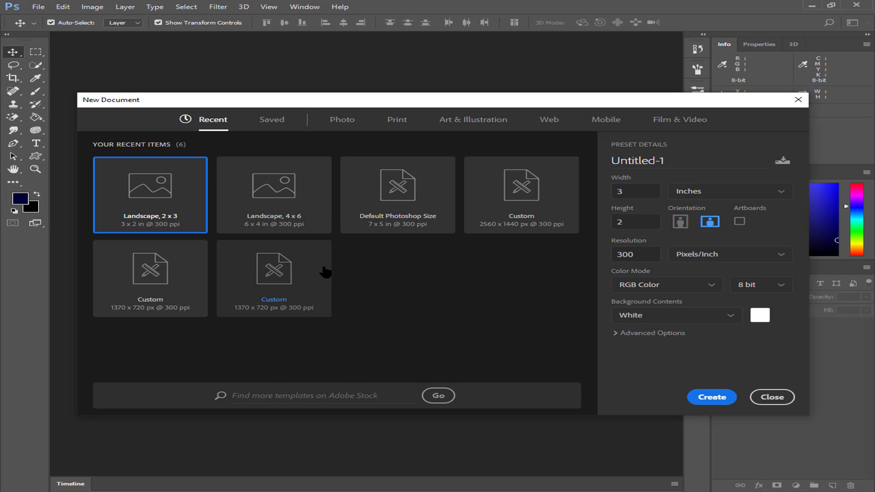
click(274, 196)
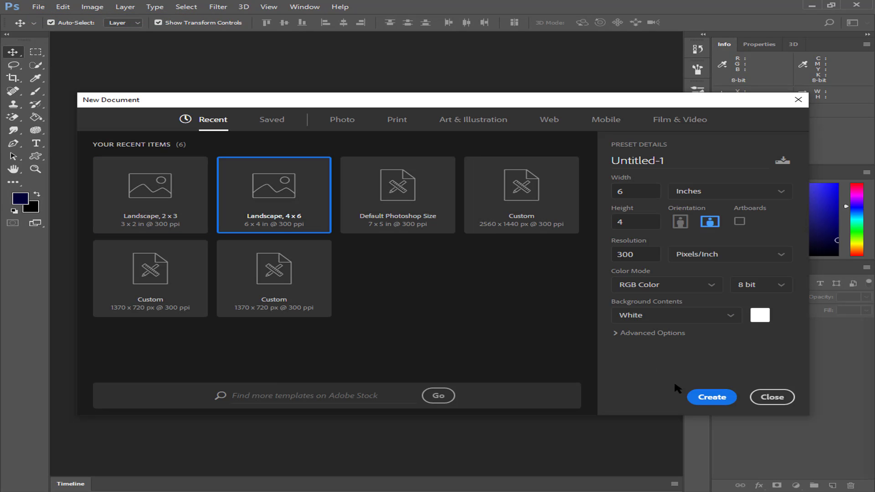
click(714, 398)
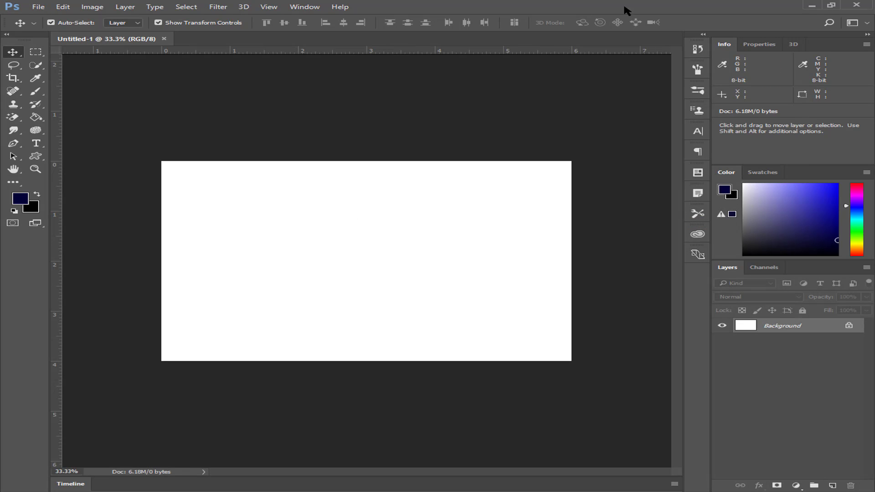
Step: Browse the File menu without choosing anything, then try the Clone Stamp and History Brush tools
click(36, 7)
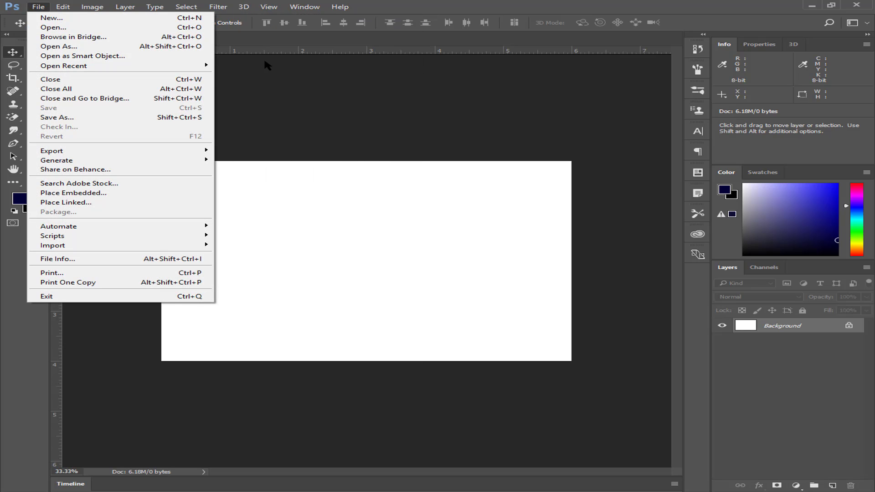
click(265, 68)
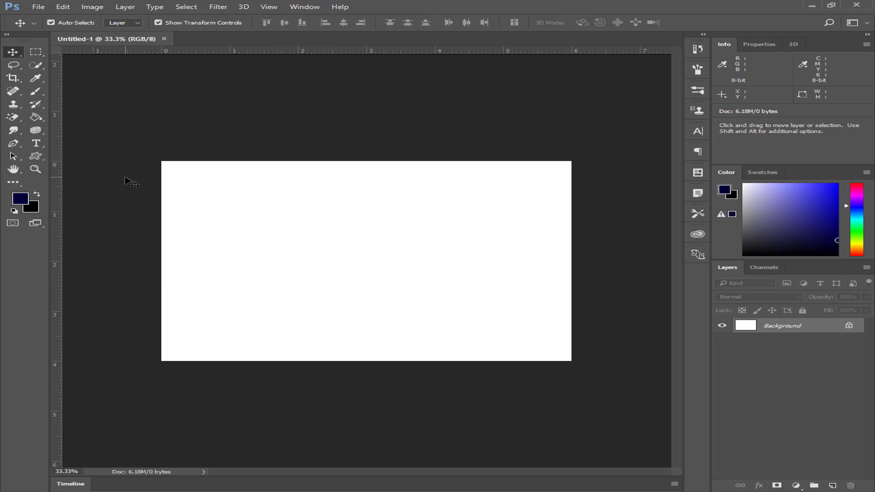
click(14, 105)
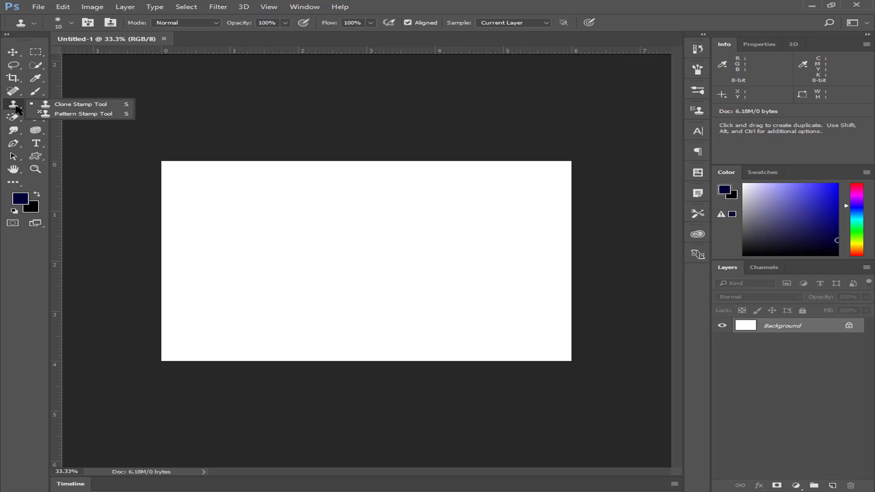
click(36, 105)
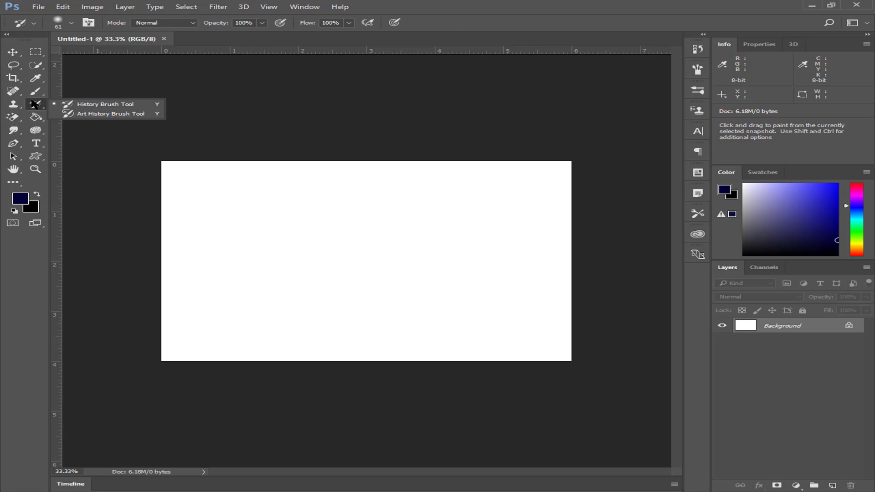
click(66, 105)
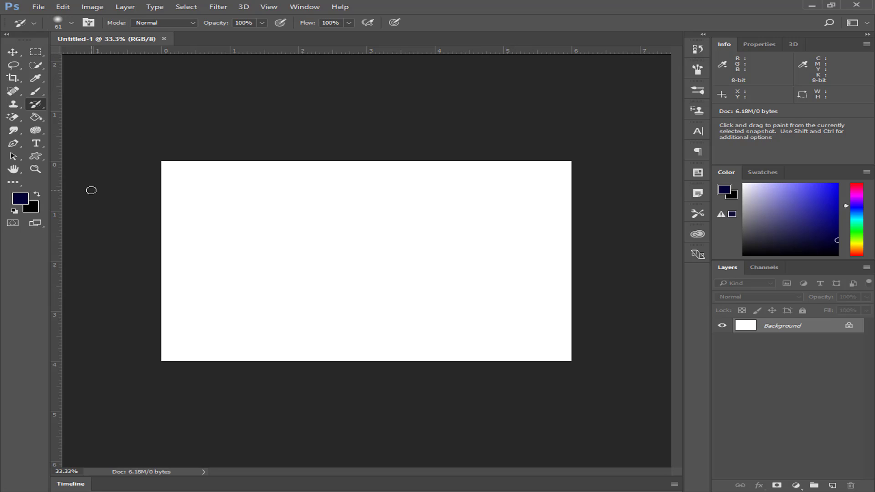
Step: Try the Magic Eraser and Paint Bucket, then settle on the plain Eraser Tool
click(13, 118)
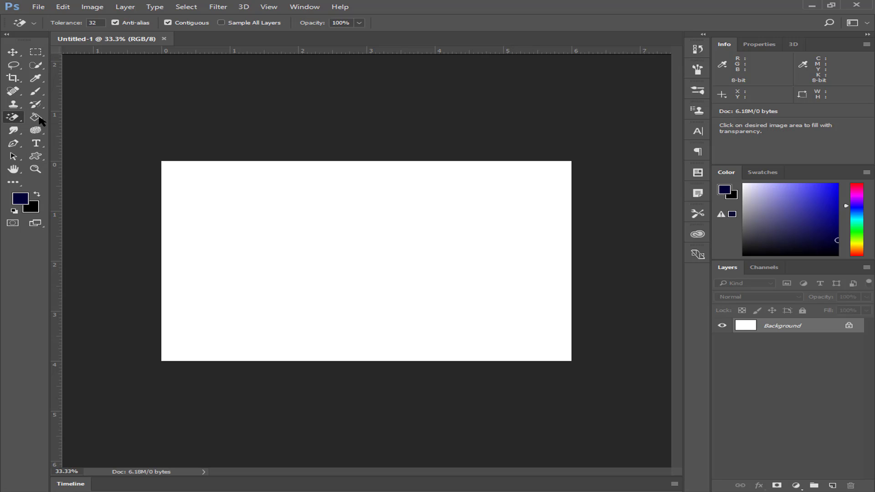
click(40, 118)
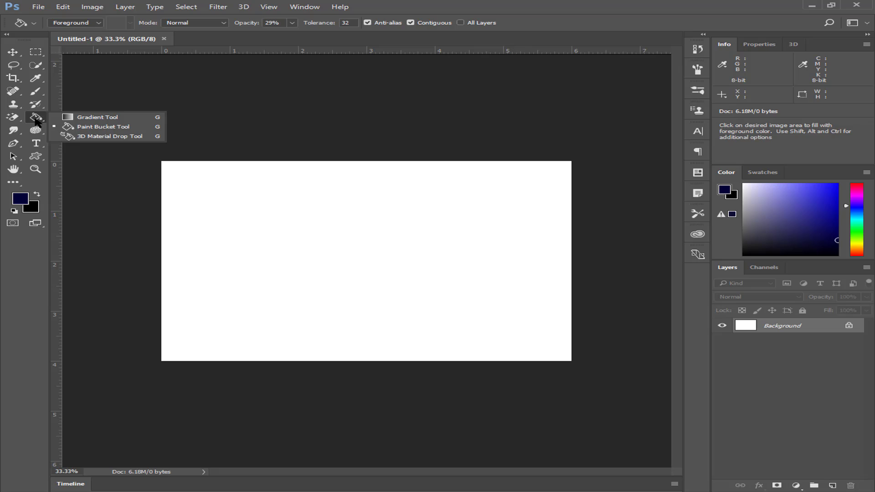
click(14, 120)
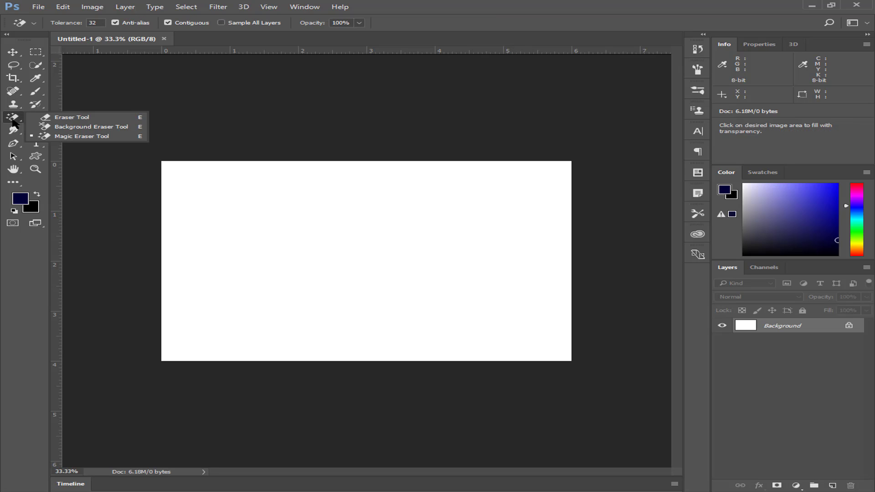
click(12, 120)
right_click(13, 121)
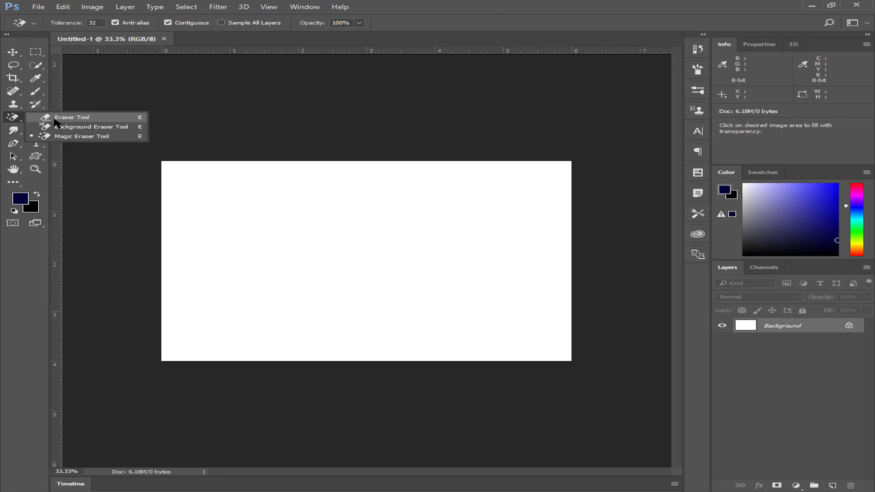
click(60, 116)
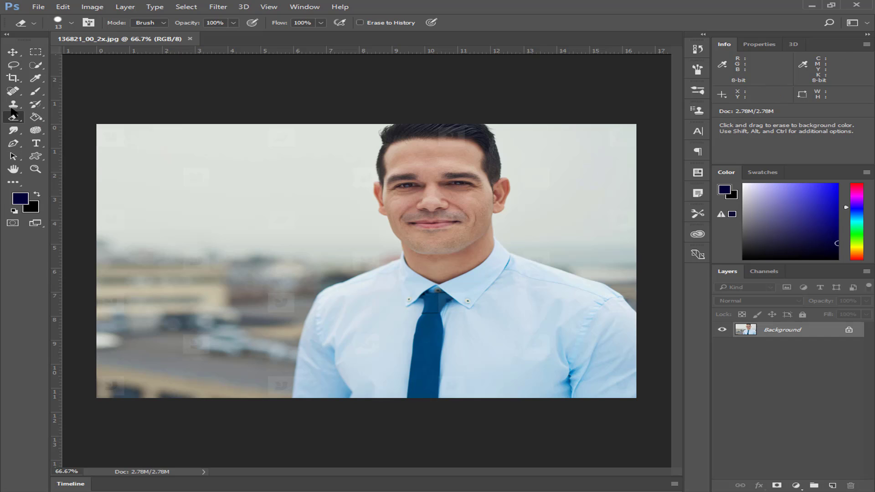
Step: Select Clone Stamp with a soft 95 px brush and dismiss the missing clone source warning
click(13, 104)
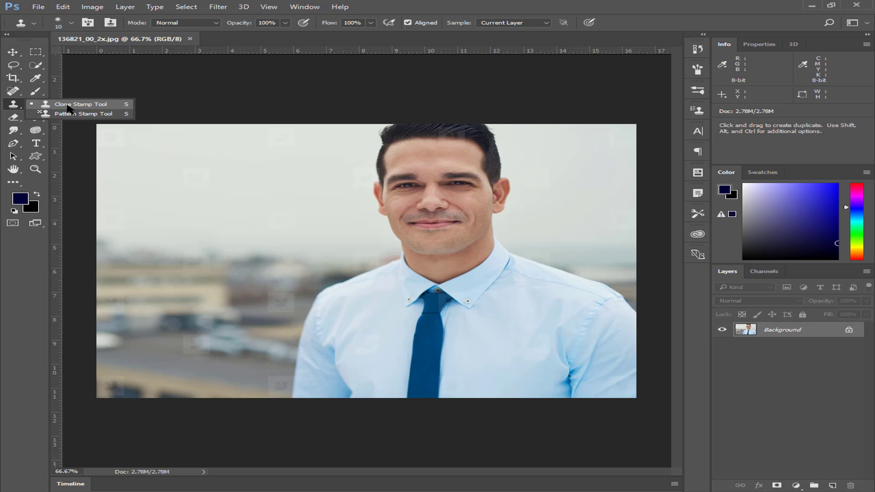
click(68, 105)
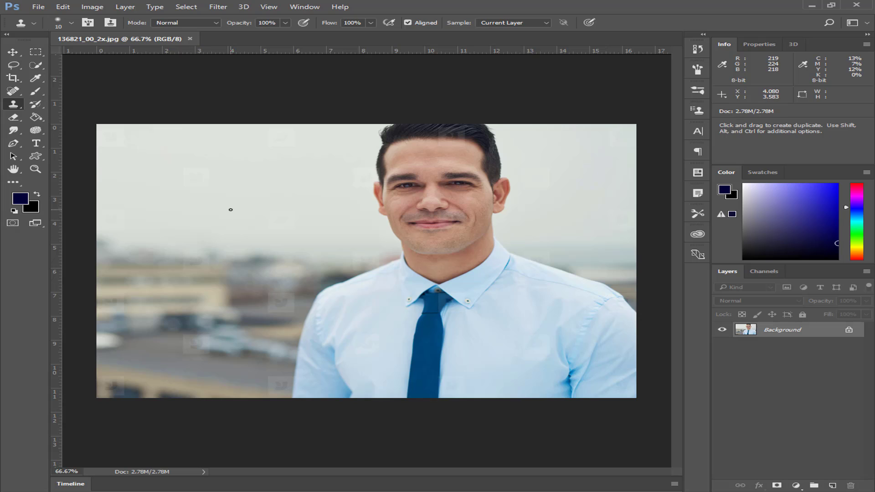
click(72, 22)
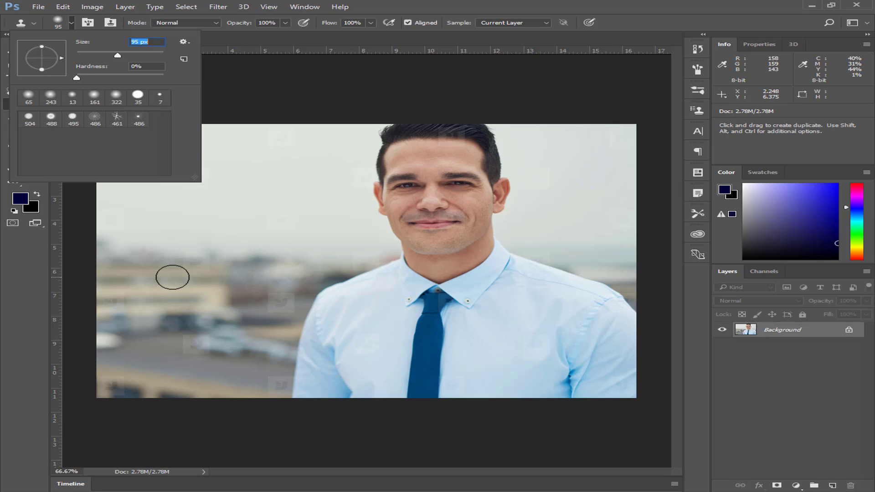
click(171, 278)
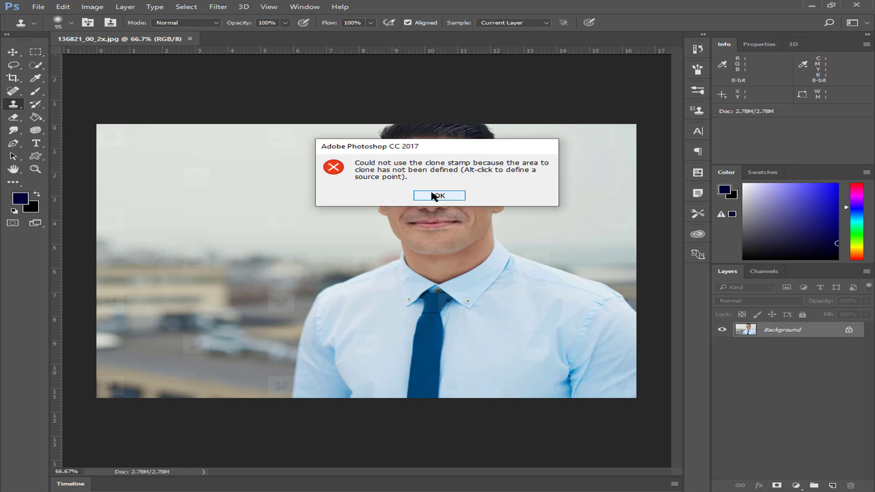
click(433, 197)
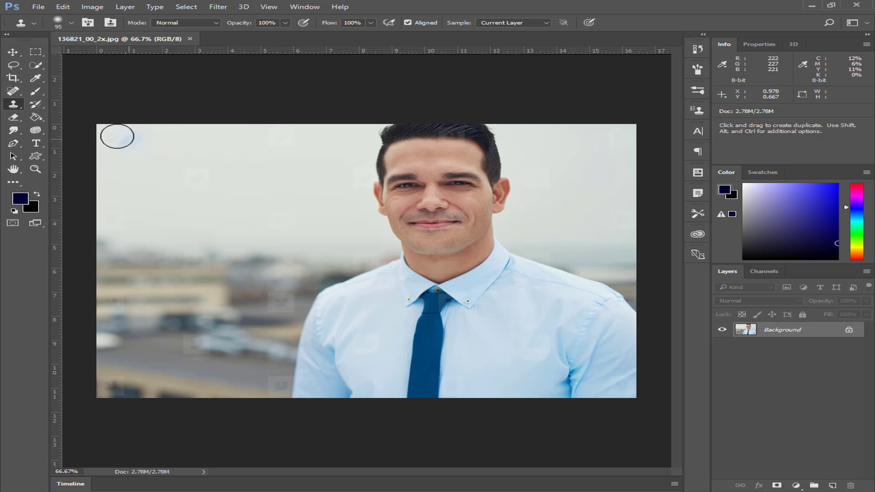
Step: Set the clone source on the man's tie and clone shirt and tie across the top-left
mouse_move(114, 135)
mouse_down()
mouse_move(243, 137)
mouse_move(182, 170)
mouse_move(178, 209)
mouse_move(172, 160)
mouse_move(180, 131)
mouse_move(190, 146)
mouse_move(184, 129)
mouse_up()
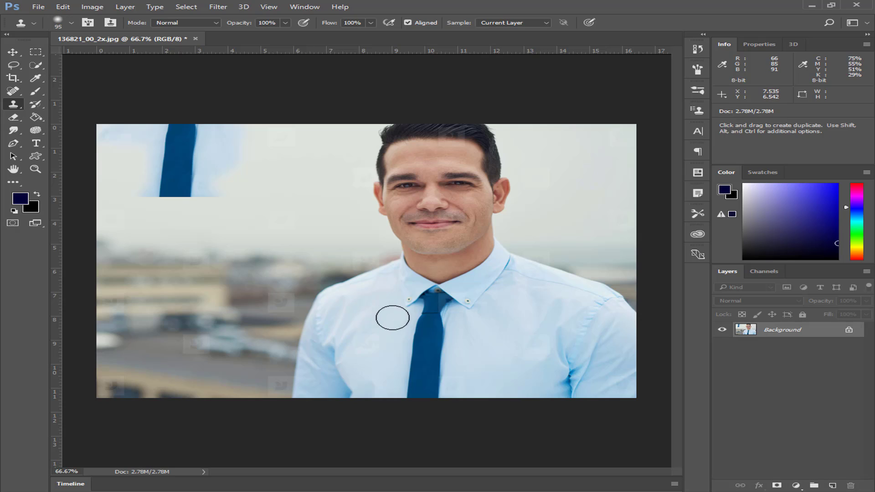
click(180, 134)
mouse_move(182, 134)
mouse_down()
mouse_move(258, 136)
mouse_move(245, 171)
mouse_move(294, 130)
mouse_move(322, 129)
mouse_move(269, 172)
mouse_move(322, 146)
mouse_move(329, 154)
mouse_move(137, 195)
mouse_move(117, 172)
mouse_move(127, 142)
mouse_move(162, 133)
mouse_move(127, 173)
mouse_move(102, 150)
mouse_move(103, 176)
mouse_move(211, 141)
mouse_move(143, 143)
mouse_move(127, 158)
mouse_move(215, 155)
mouse_move(91, 192)
mouse_move(231, 185)
mouse_move(315, 198)
mouse_move(341, 159)
mouse_move(341, 135)
mouse_move(355, 170)
mouse_move(351, 195)
mouse_move(355, 134)
mouse_move(368, 142)
mouse_move(367, 125)
mouse_up()
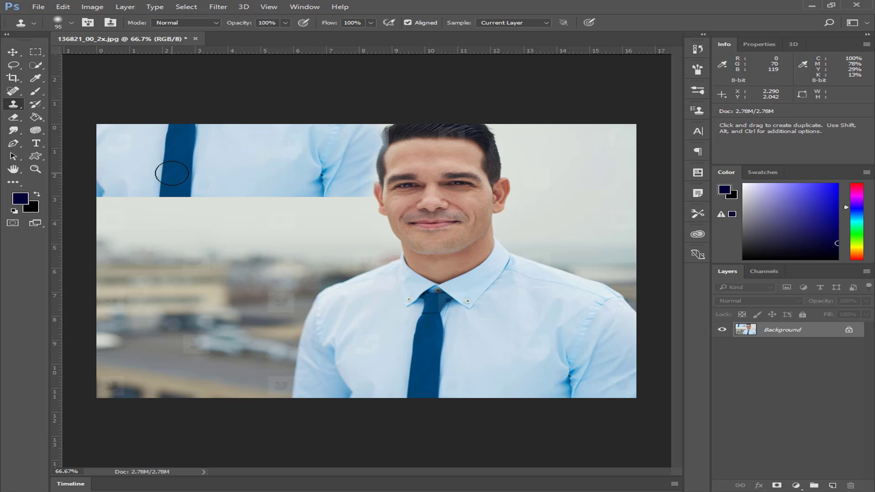
Step: Switch to the Pattern Stamp with the diagonal stripe pattern and paint striped loops left of the man
right_click(13, 104)
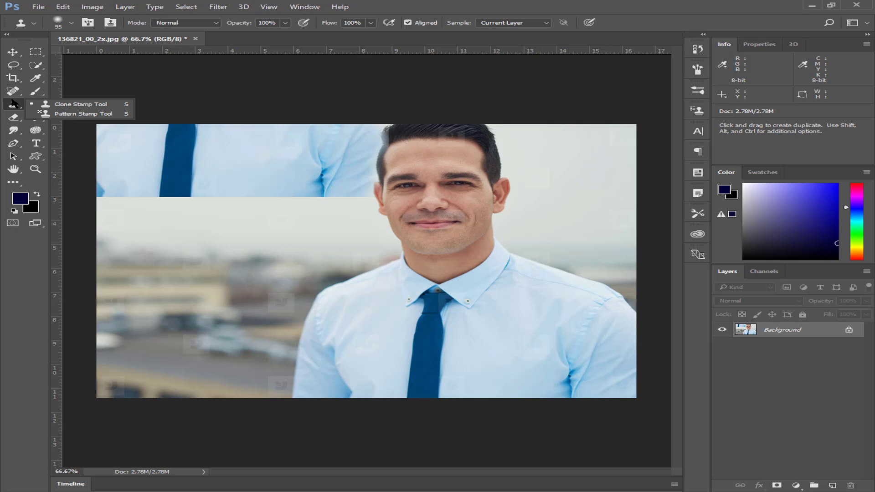
click(92, 113)
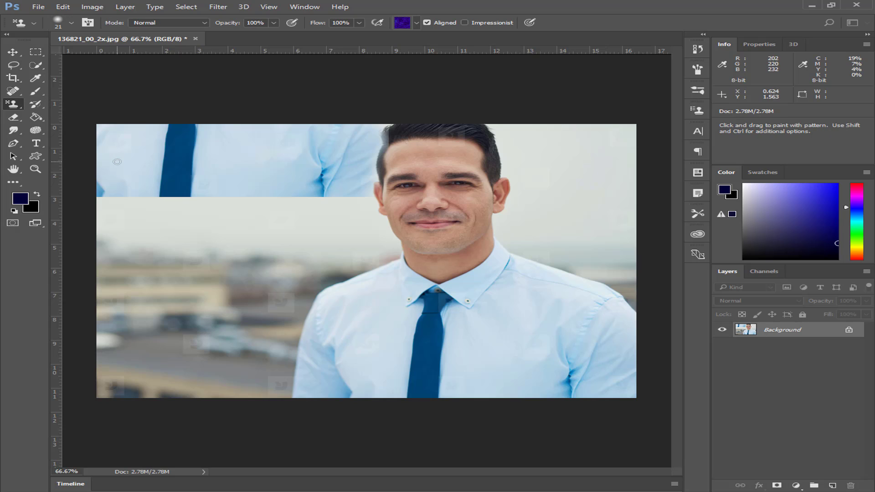
click(416, 23)
click(341, 44)
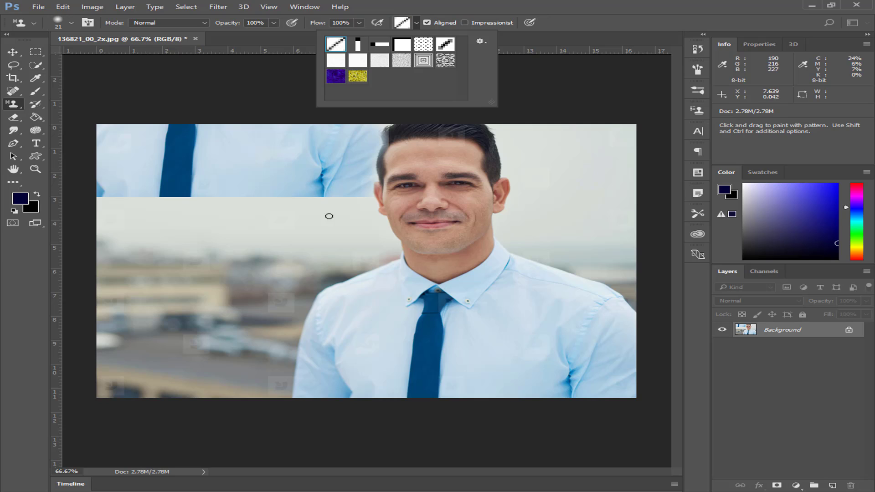
mouse_move(173, 293)
mouse_down()
mouse_move(191, 244)
mouse_move(255, 255)
mouse_move(168, 306)
mouse_move(230, 310)
mouse_move(265, 258)
mouse_move(207, 307)
mouse_move(263, 227)
mouse_move(324, 292)
mouse_move(310, 256)
mouse_move(332, 293)
mouse_move(425, 271)
mouse_move(336, 269)
mouse_up()
mouse_move(374, 215)
mouse_down()
mouse_move(313, 258)
mouse_move(364, 228)
mouse_move(424, 246)
mouse_move(290, 247)
mouse_up()
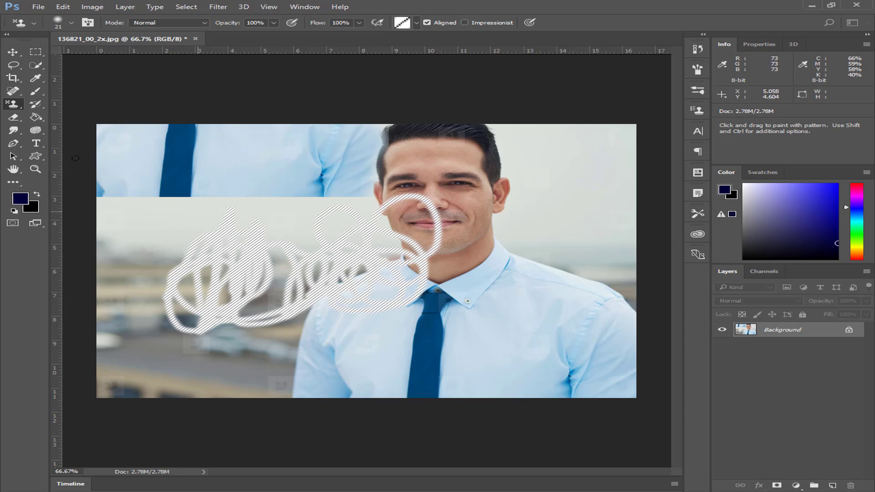
Step: Paint more striped strokes on the image's left and hatched strokes across the man's face
right_click(19, 107)
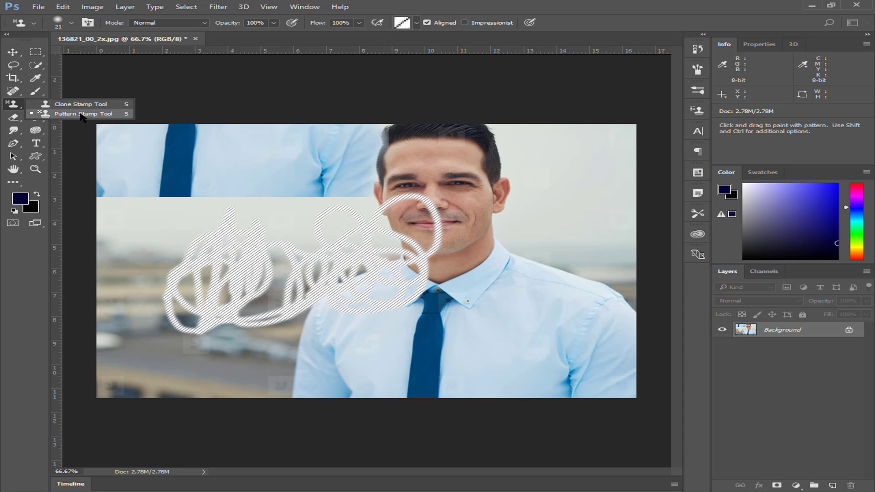
click(82, 117)
mouse_move(236, 263)
mouse_down()
mouse_move(136, 234)
mouse_move(164, 256)
mouse_move(146, 249)
mouse_up()
mouse_move(420, 192)
mouse_down()
mouse_move(294, 195)
mouse_move(301, 178)
mouse_up()
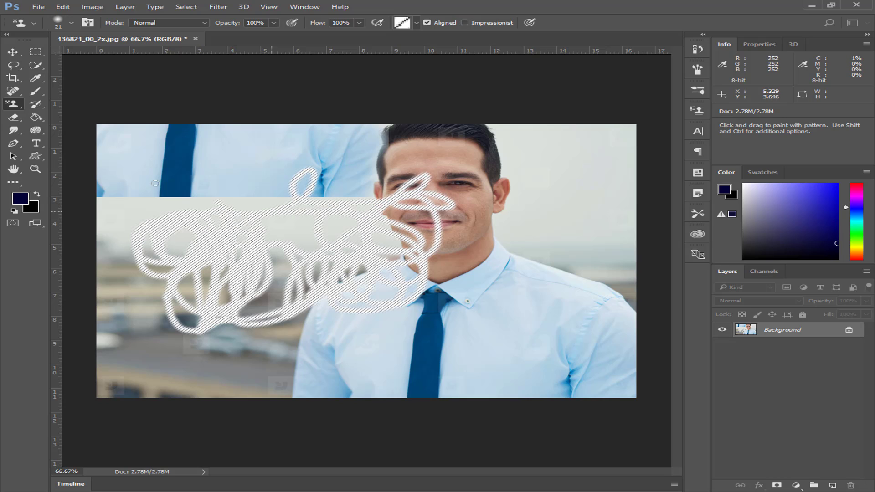
right_click(12, 107)
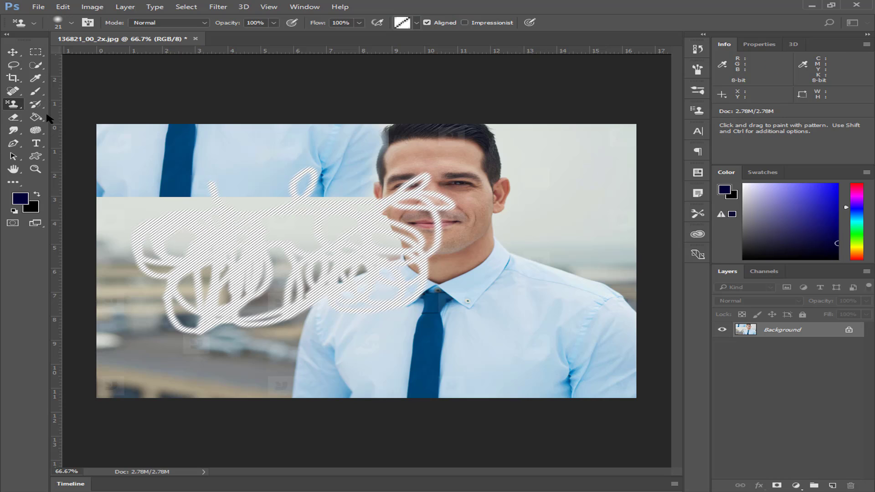
Step: Restore the original photo over the man's nose, mouth, cheek and jaw with the History Brush
drag(35, 104, 86, 106)
click(87, 106)
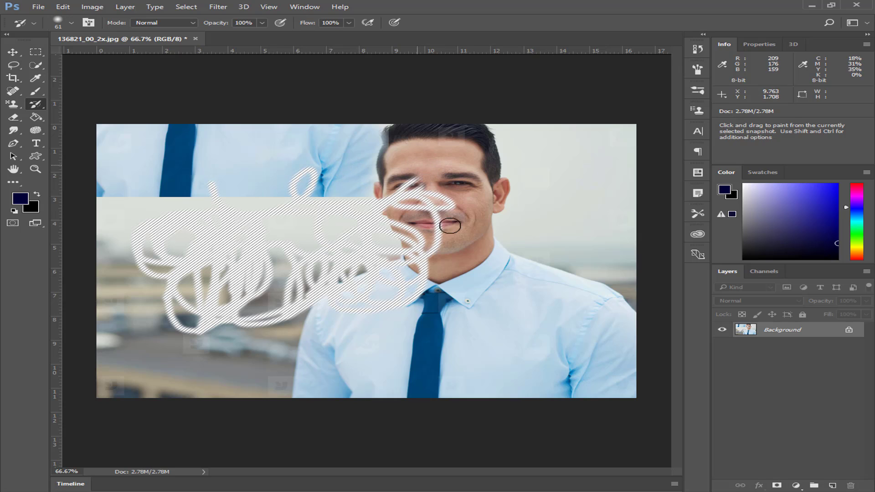
drag(449, 221, 401, 158)
drag(400, 205, 416, 201)
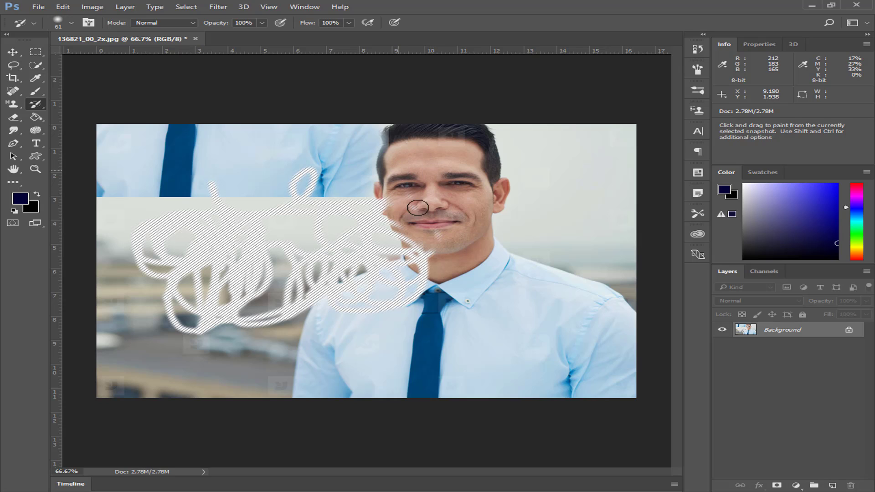
mouse_move(393, 171)
mouse_down()
mouse_move(387, 262)
mouse_move(385, 195)
mouse_move(327, 202)
mouse_move(316, 254)
mouse_move(299, 248)
mouse_move(322, 260)
mouse_move(313, 250)
mouse_up()
right_click(36, 104)
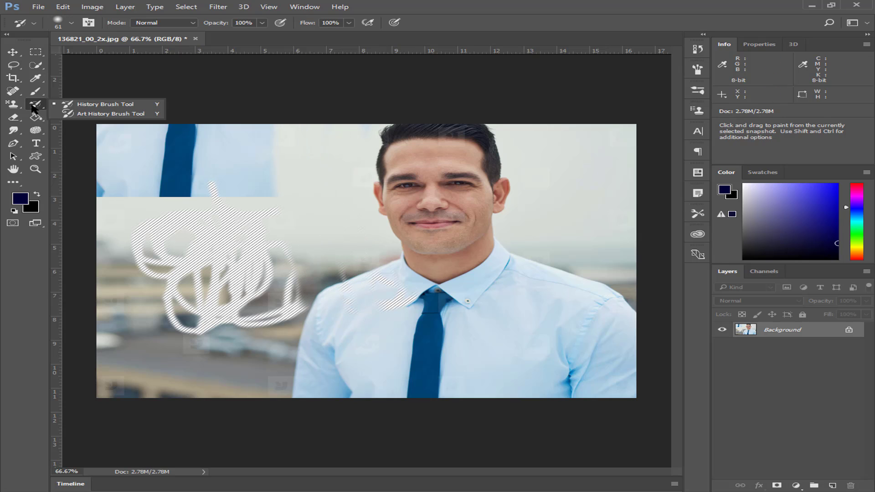
Step: Paint smeared strokes over the hair with a 37 px Art History Brush
click(108, 114)
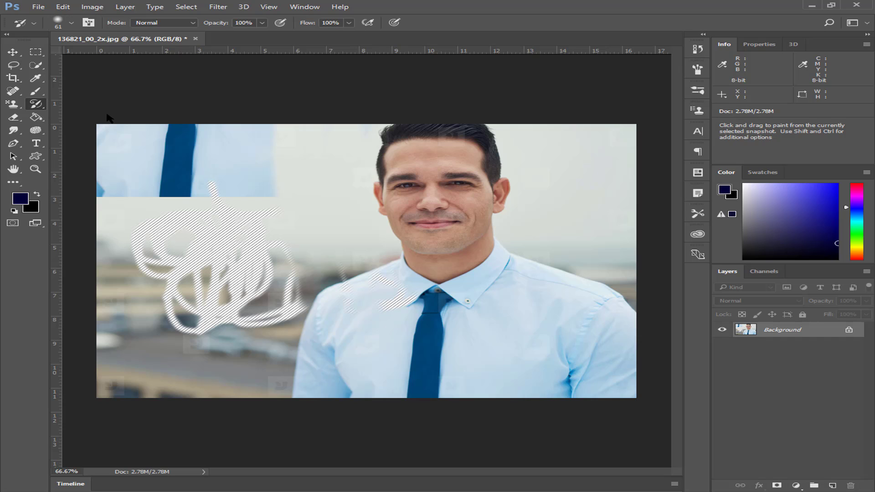
click(71, 23)
drag(92, 54, 96, 54)
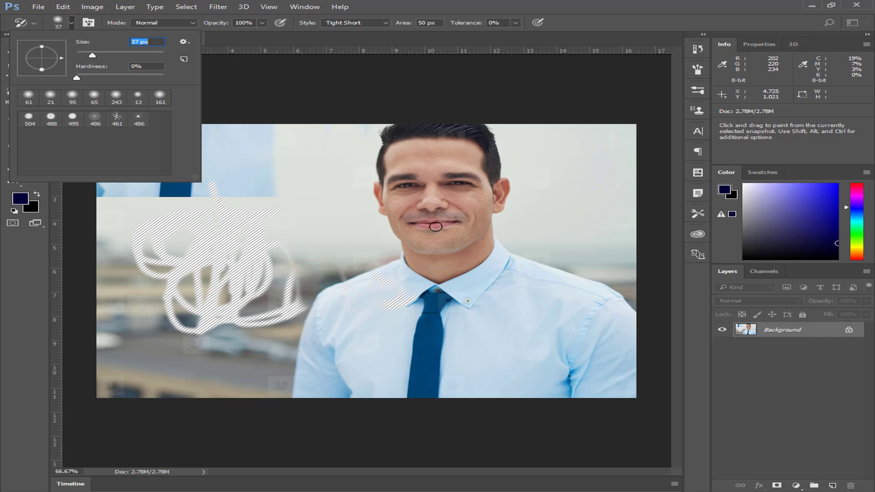
mouse_move(508, 177)
mouse_down()
mouse_move(483, 155)
mouse_move(320, 146)
mouse_move(410, 189)
mouse_move(469, 170)
mouse_move(407, 174)
mouse_move(436, 285)
mouse_move(451, 280)
mouse_move(478, 160)
mouse_move(471, 244)
mouse_move(433, 328)
mouse_move(412, 254)
mouse_move(392, 367)
mouse_move(399, 267)
mouse_move(485, 245)
mouse_up()
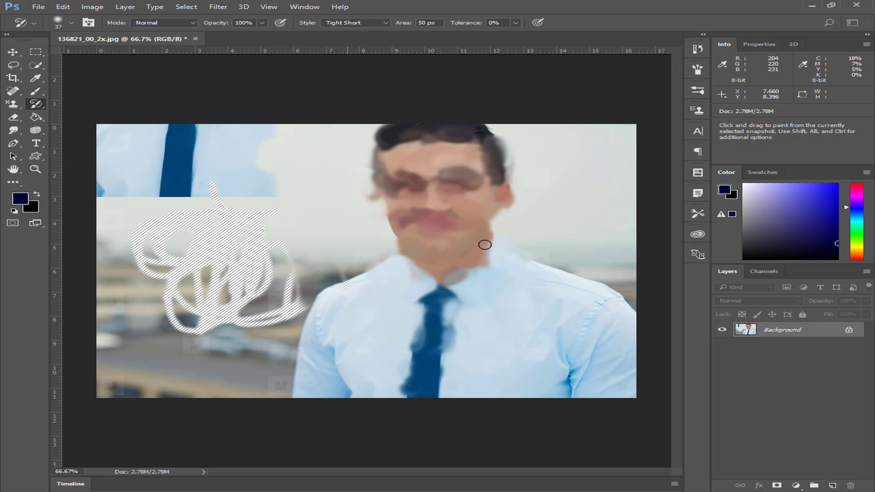
Step: Close the portrait without saving and open download.jpg from the desktop
click(195, 38)
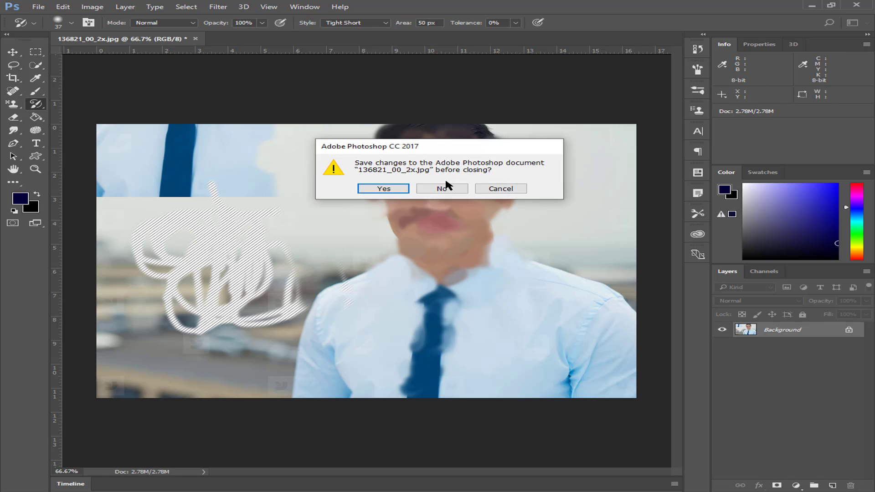
click(441, 188)
click(810, 4)
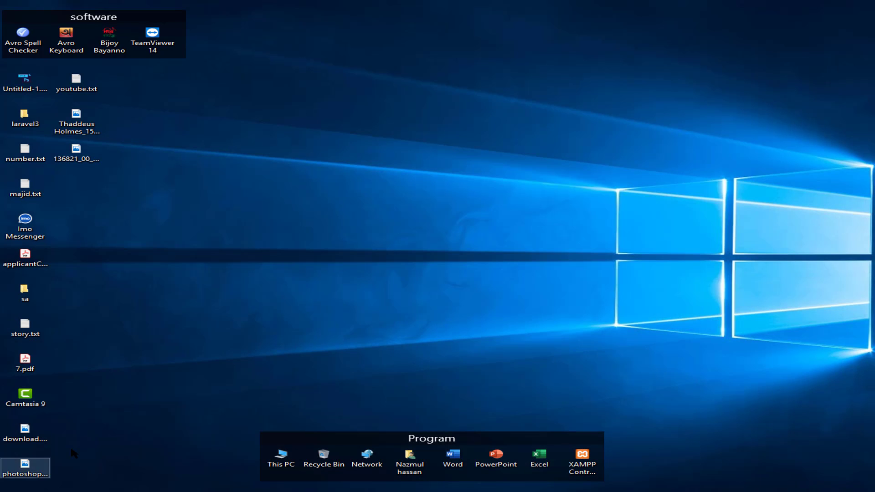
click(22, 434)
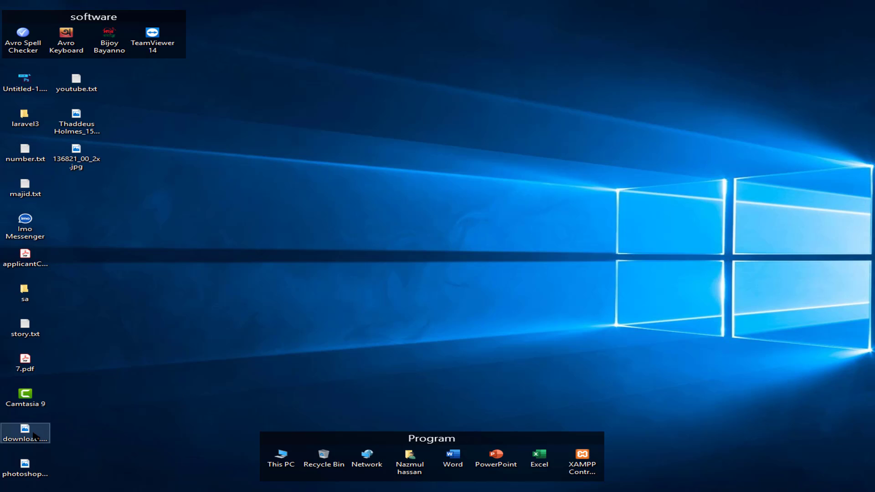
key(Return)
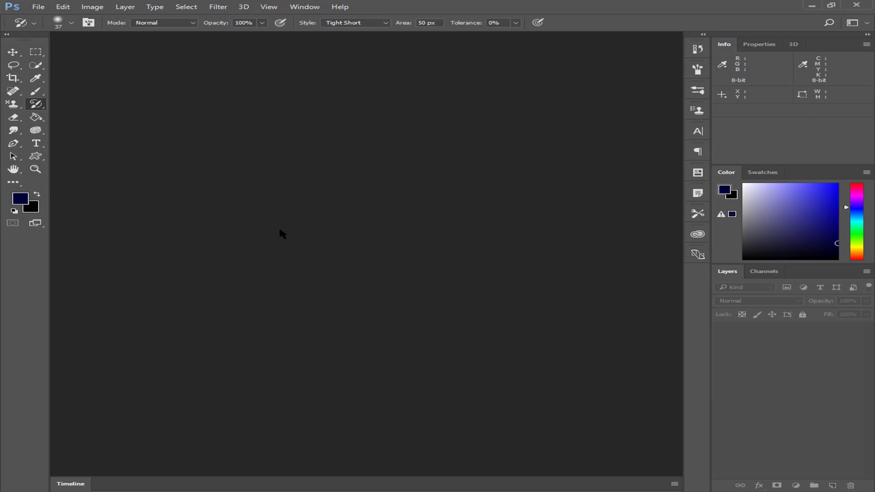
Step: Smear download.jpg with Art History Brush strokes, undo, and repaint with a smaller brush
scroll(385, 237, up, 2)
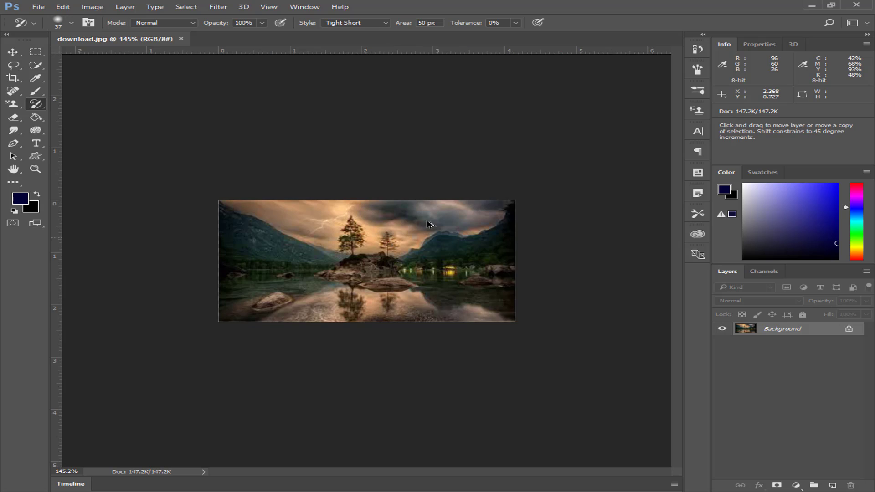
scroll(418, 223, up, 2)
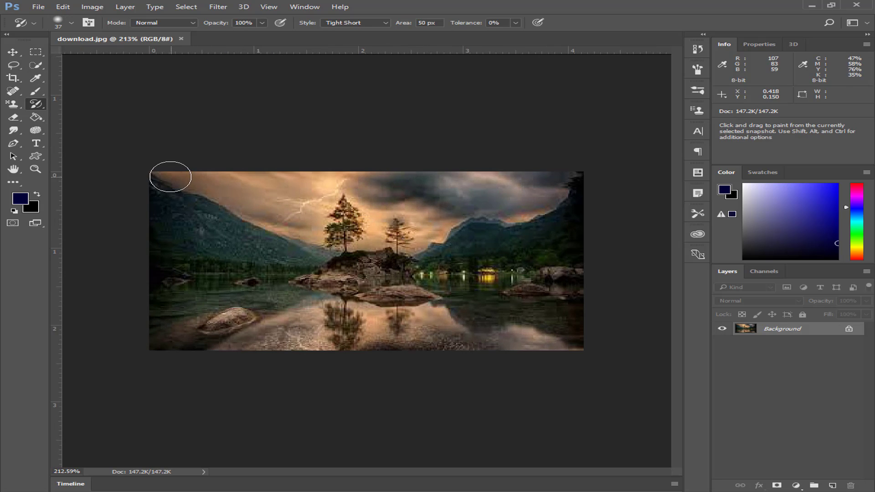
mouse_move(170, 176)
mouse_down()
mouse_move(183, 331)
mouse_move(260, 242)
mouse_move(354, 289)
mouse_move(494, 309)
mouse_move(523, 274)
mouse_move(543, 43)
mouse_up()
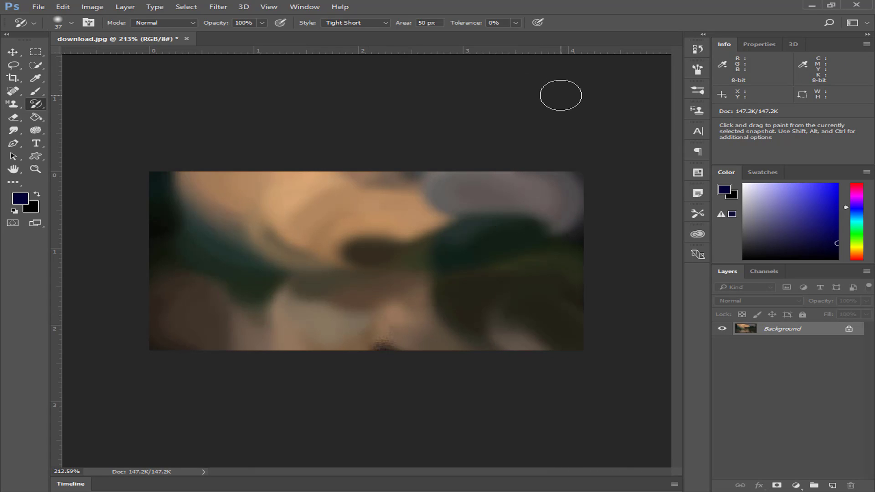
key(ctrl+z)
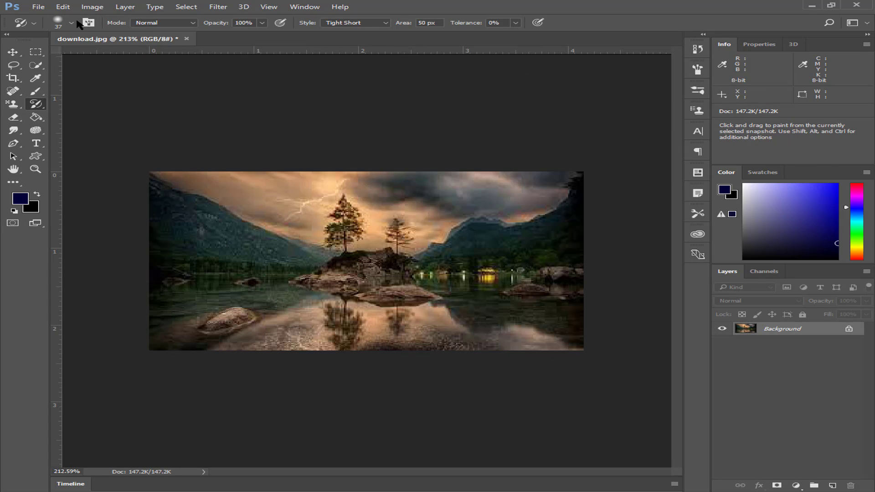
click(71, 23)
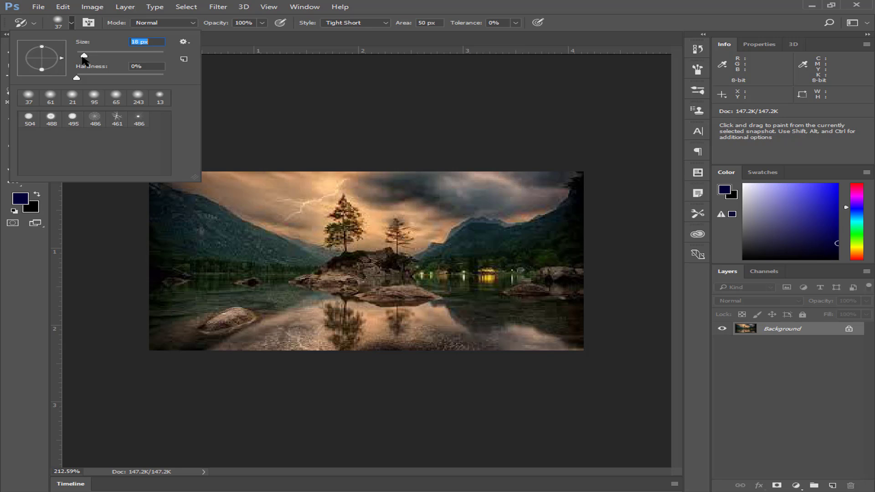
key(Return)
mouse_move(179, 202)
mouse_down()
mouse_move(319, 342)
mouse_move(578, 246)
mouse_move(564, 185)
mouse_move(342, 191)
mouse_move(229, 244)
mouse_move(337, 319)
mouse_move(524, 244)
mouse_move(400, 260)
mouse_move(307, 235)
mouse_move(387, 218)
mouse_move(340, 285)
mouse_move(351, 298)
mouse_up()
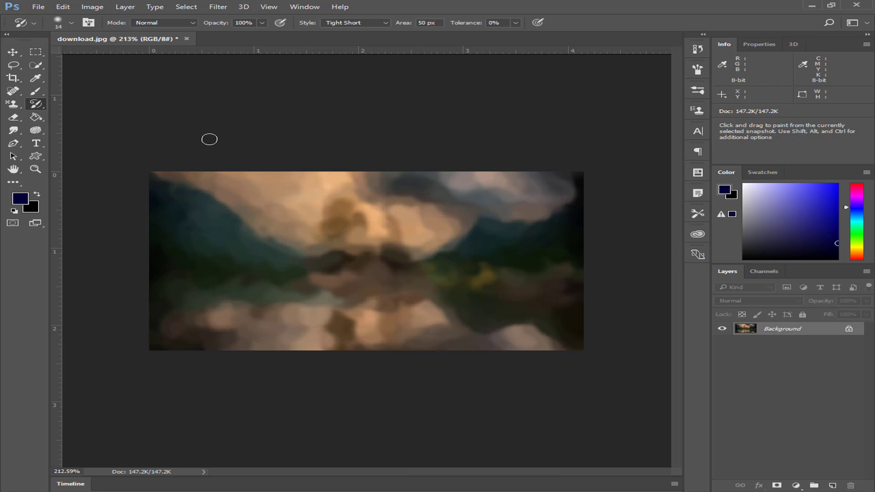
Step: Close the smeared landscape document without saving its changes
right_click(35, 105)
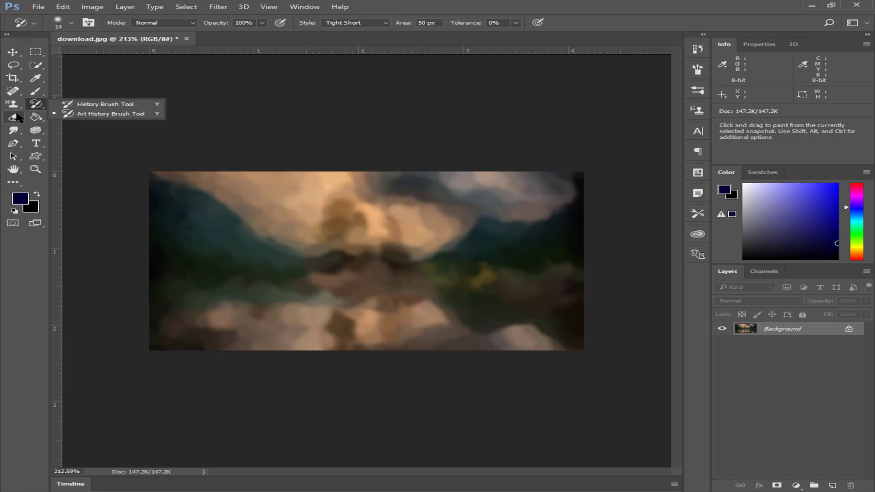
click(40, 105)
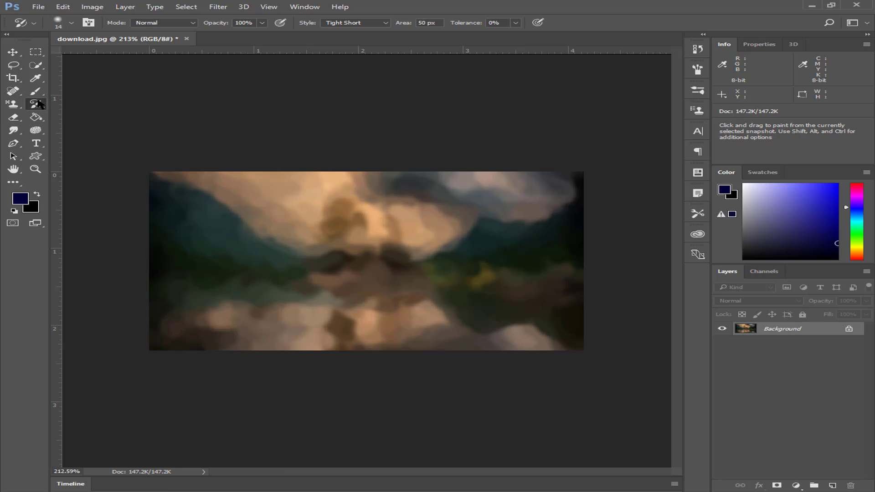
click(187, 39)
click(434, 189)
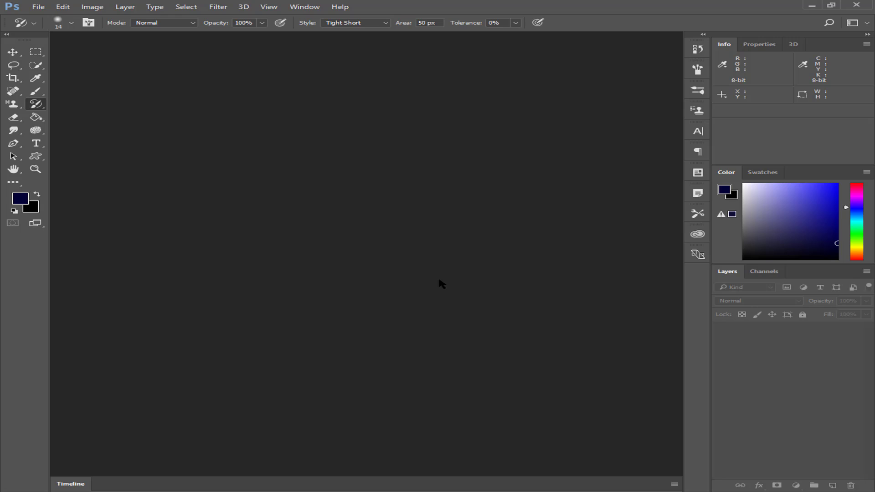
Step: Select the plain Eraser and drag 136821_00_2x.jpg from the desktop into Photoshop
click(25, 119)
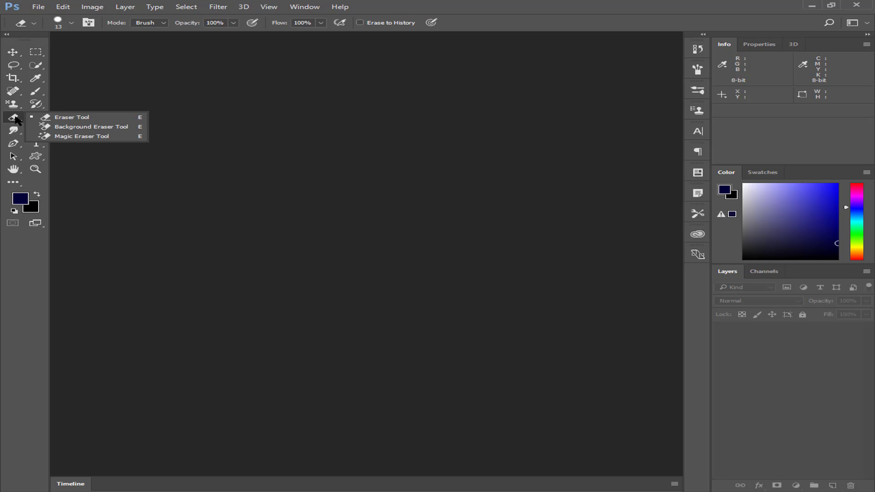
click(57, 117)
click(813, 6)
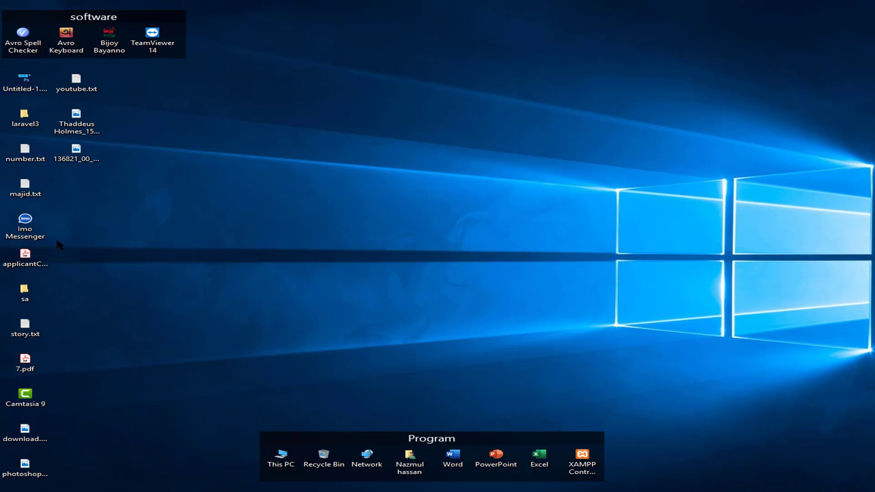
mouse_move(76, 152)
mouse_down()
mouse_move(390, 456)
mouse_move(329, 285)
mouse_up()
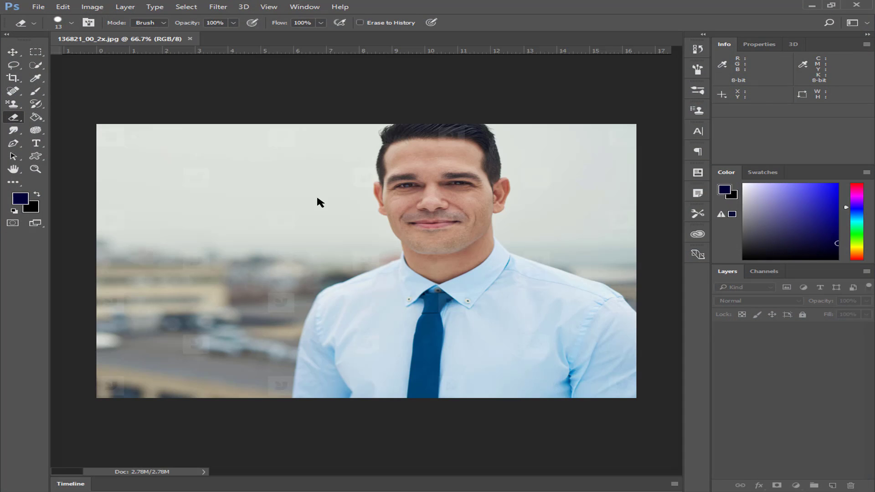
Step: Erase long black strokes and loops down the photo's left with the plain Eraser
right_click(14, 117)
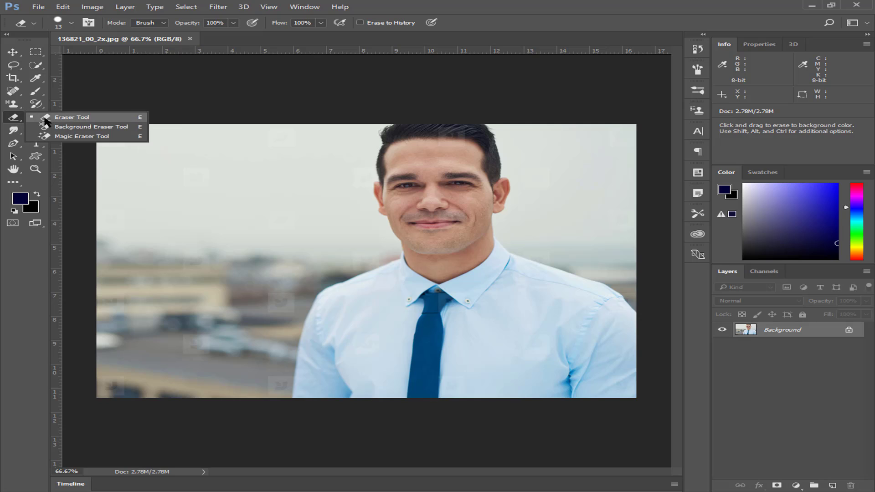
click(69, 117)
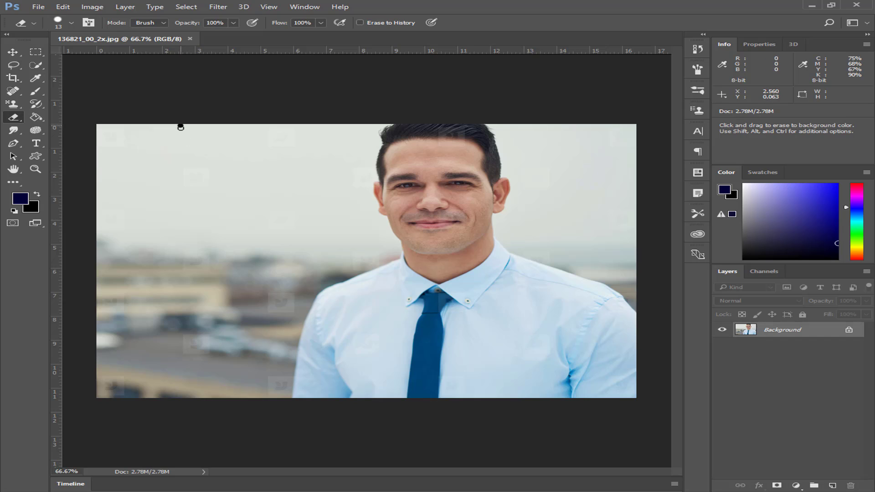
mouse_move(189, 209)
mouse_down()
mouse_move(194, 303)
mouse_move(180, 127)
mouse_move(164, 258)
mouse_move(197, 158)
mouse_up()
mouse_move(200, 317)
mouse_down()
mouse_move(208, 378)
mouse_move(212, 126)
mouse_move(209, 365)
mouse_move(222, 103)
mouse_move(220, 241)
mouse_move(232, 192)
mouse_move(301, 310)
mouse_move(275, 264)
mouse_up()
drag(311, 185, 232, 200)
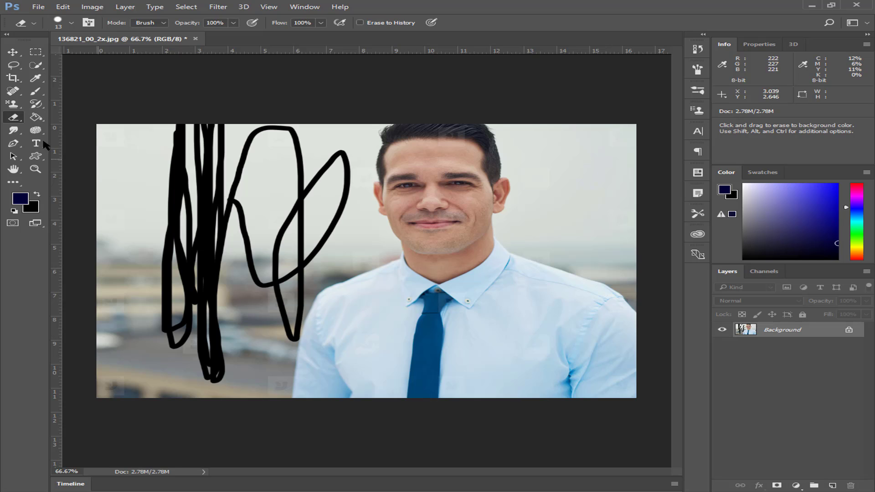
Step: Set the background colour to mint green and erase a mint-green scribble over the strokes
click(31, 207)
click(364, 141)
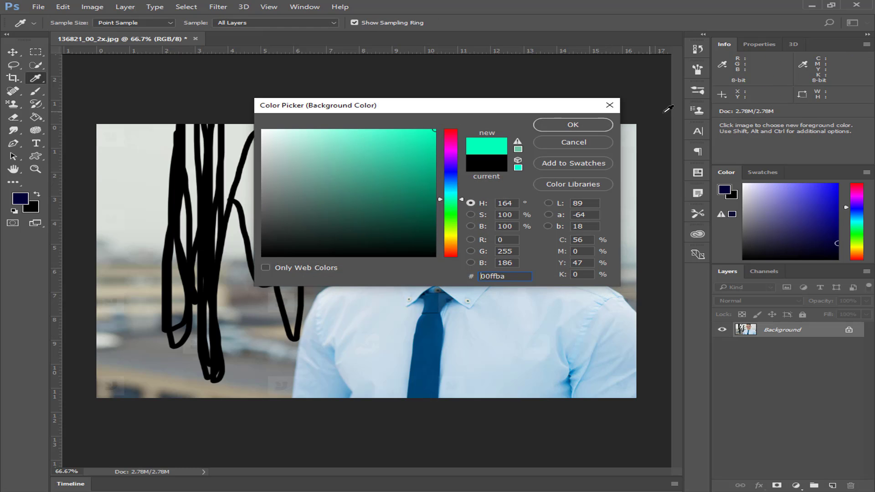
click(570, 126)
mouse_move(256, 139)
mouse_down()
mouse_move(263, 285)
mouse_move(301, 255)
mouse_move(250, 264)
mouse_up()
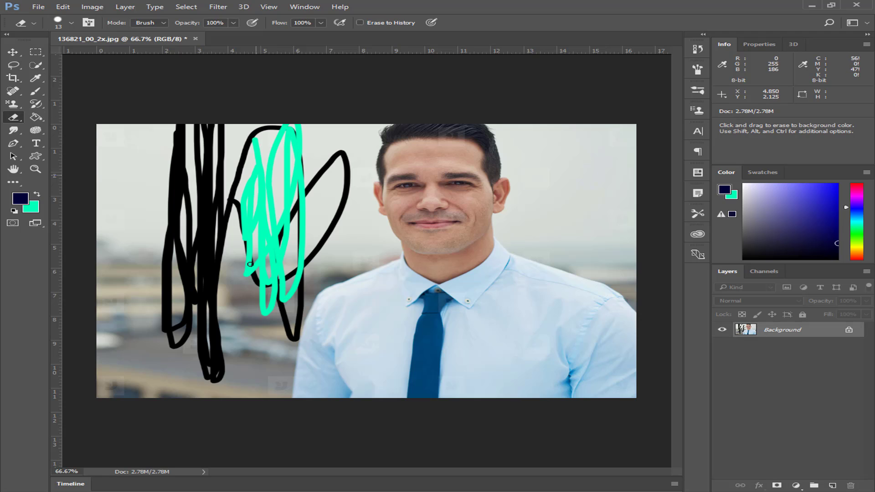
Step: Set the background colour to pure red and erase red loops across the strokes
click(35, 208)
drag(443, 212, 450, 129)
click(573, 129)
mouse_move(321, 201)
mouse_down()
mouse_move(341, 168)
mouse_move(196, 214)
mouse_move(365, 145)
mouse_move(362, 196)
mouse_move(196, 219)
mouse_up()
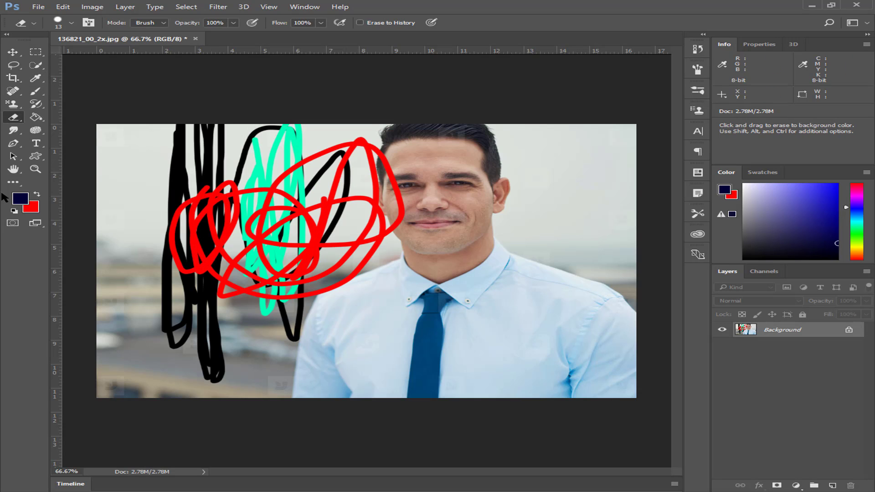
right_click(13, 117)
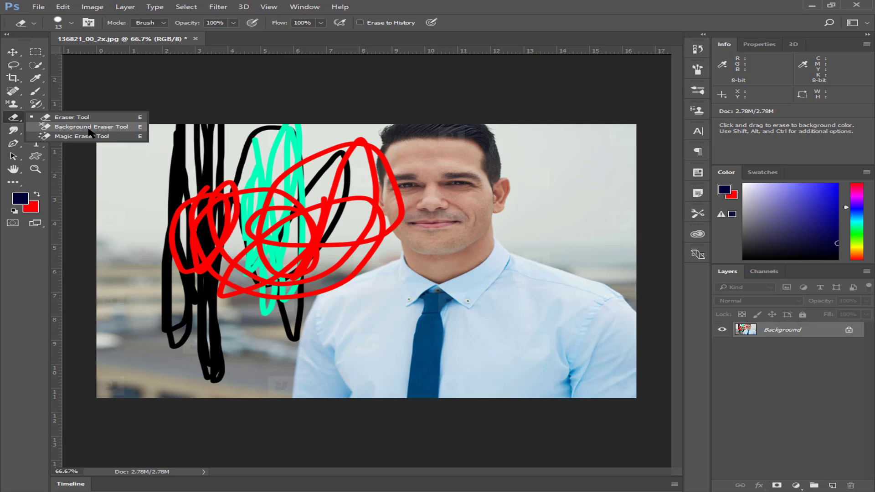
Step: Use the Background Eraser to cut transparent gaps through the red lines and top of the hair
click(91, 127)
mouse_move(334, 176)
mouse_down()
mouse_move(382, 232)
mouse_move(382, 122)
mouse_move(420, 137)
mouse_move(480, 141)
mouse_up()
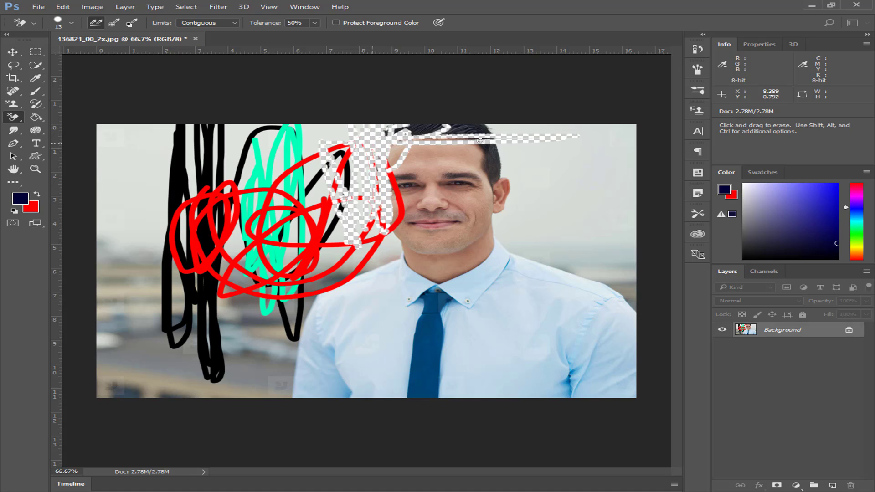
mouse_move(360, 138)
mouse_down()
mouse_move(515, 124)
mouse_move(385, 145)
mouse_move(436, 169)
mouse_up()
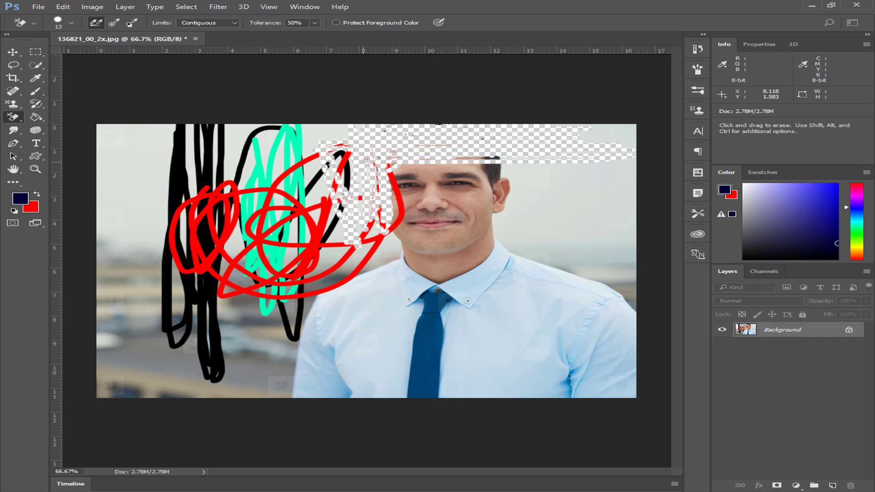
Step: With the Magic Eraser, erase the man's face skin and the dark hair beside his head
right_click(10, 120)
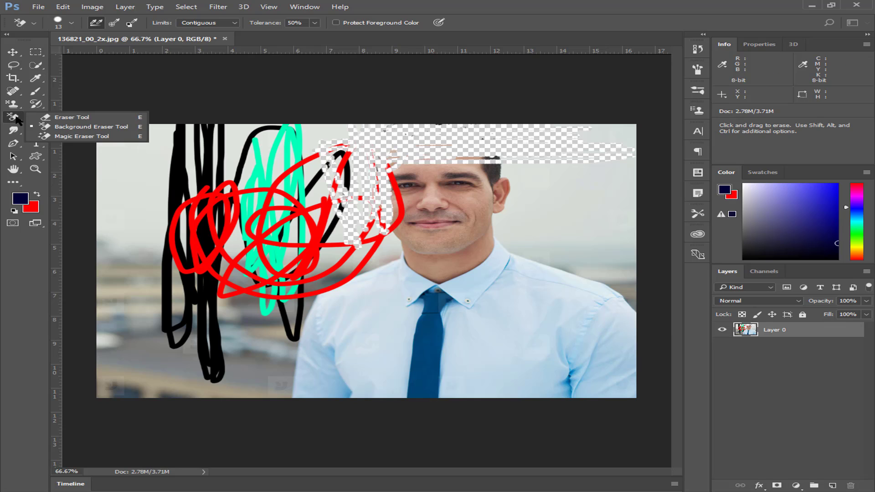
click(51, 135)
click(486, 242)
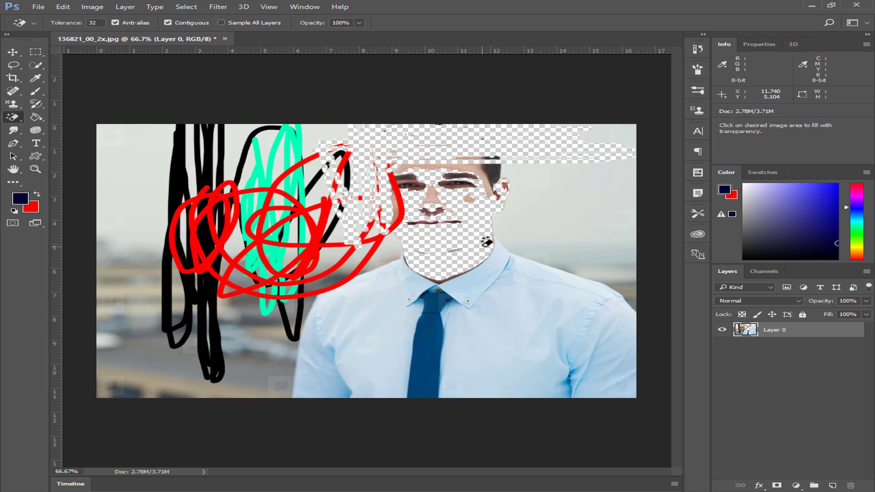
click(486, 173)
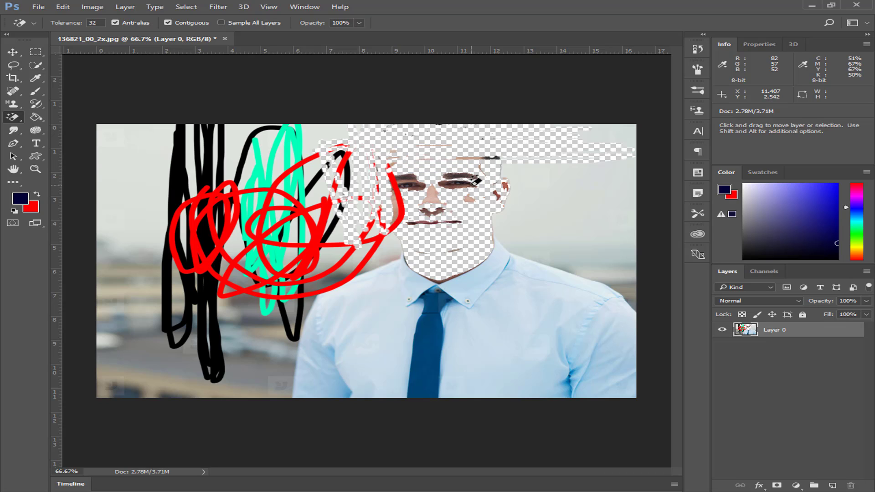
Step: Step back through History to undo the erasures and restore the clean original
key(ctrl+alt+z)
key(ctrl+alt+z)
key(ctrl+alt+z)
key(ctrl+alt+z)
key(ctrl+alt+z)
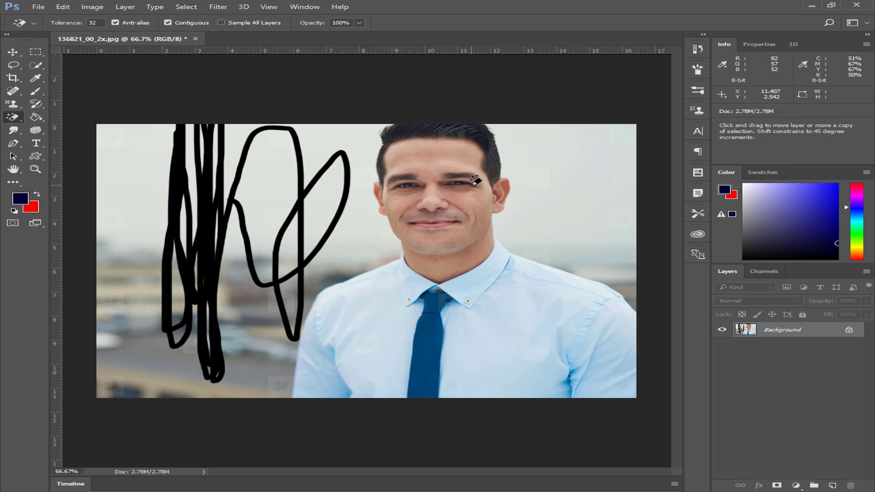
key(ctrl+alt+z)
scroll(476, 181, down, 1)
Step: Magic-erase the lower-left background and beige band, undoing the first sky erasure
right_click(12, 118)
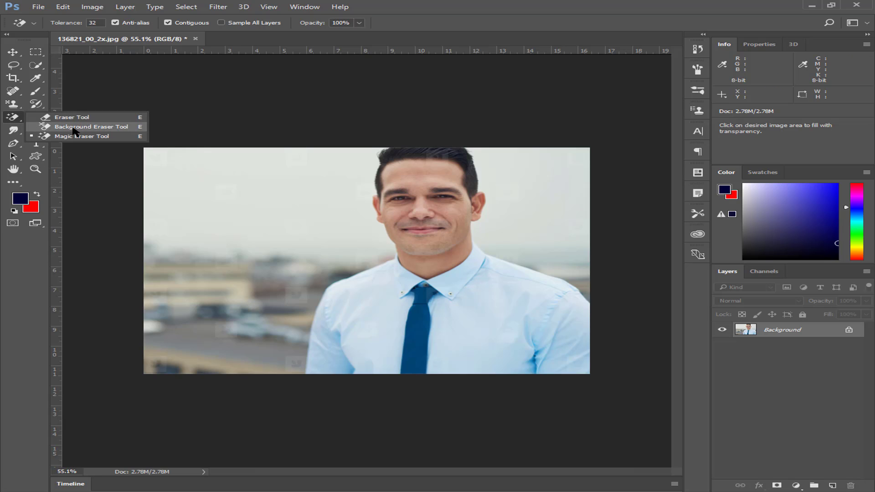
click(79, 136)
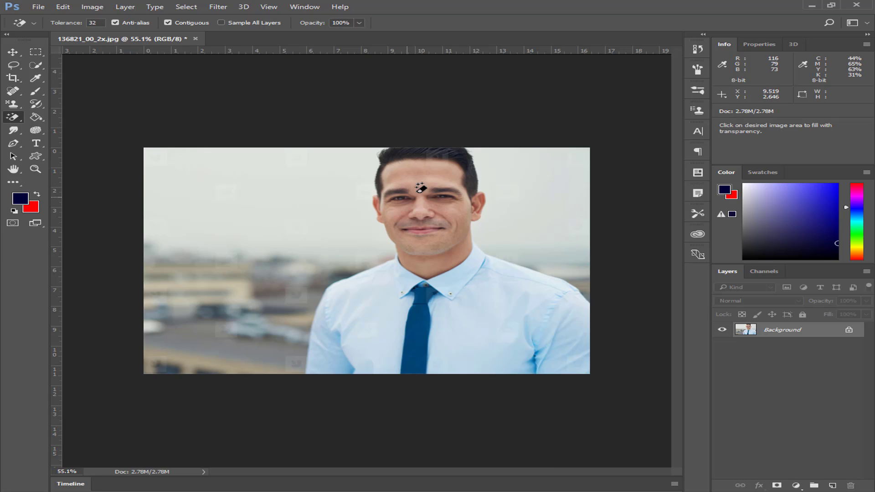
click(251, 223)
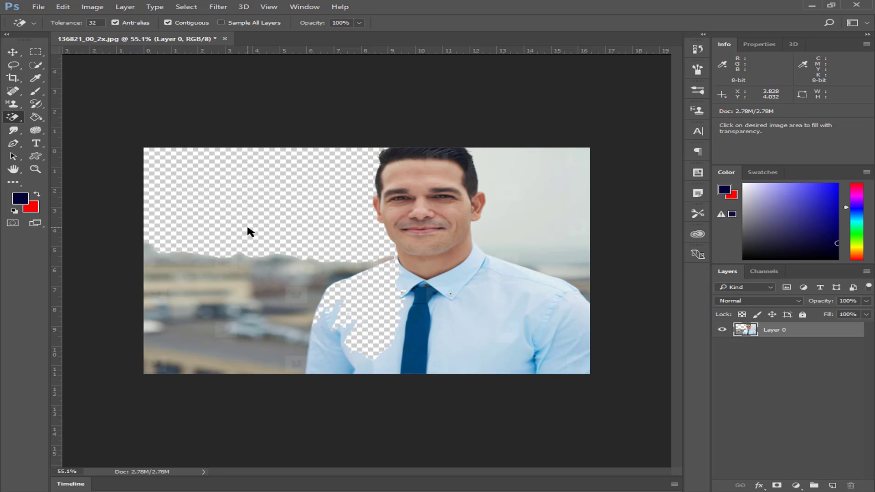
key(ctrl+z)
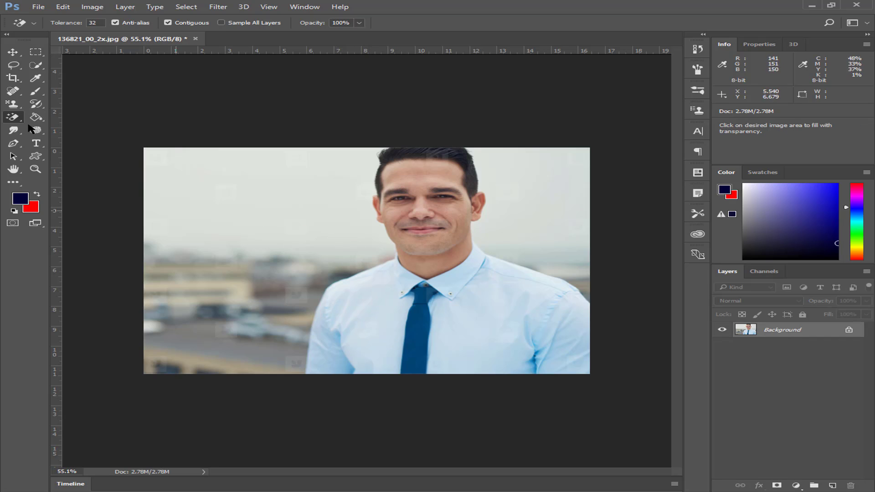
click(185, 339)
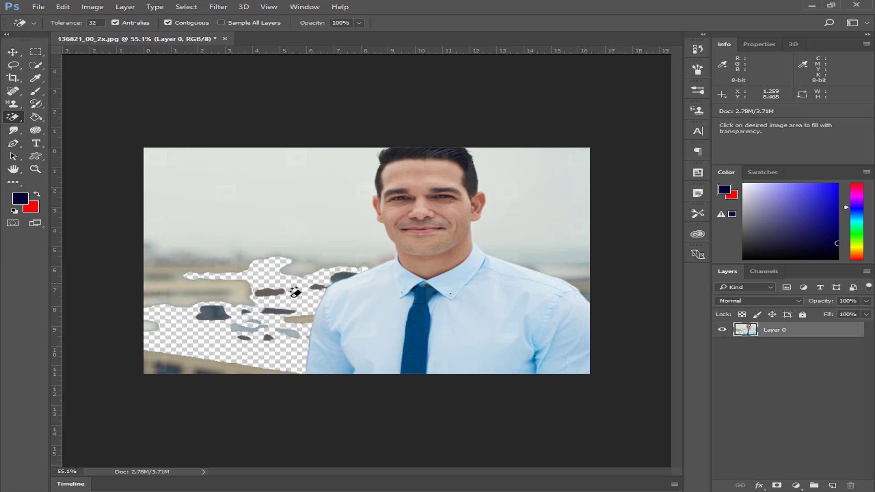
click(162, 294)
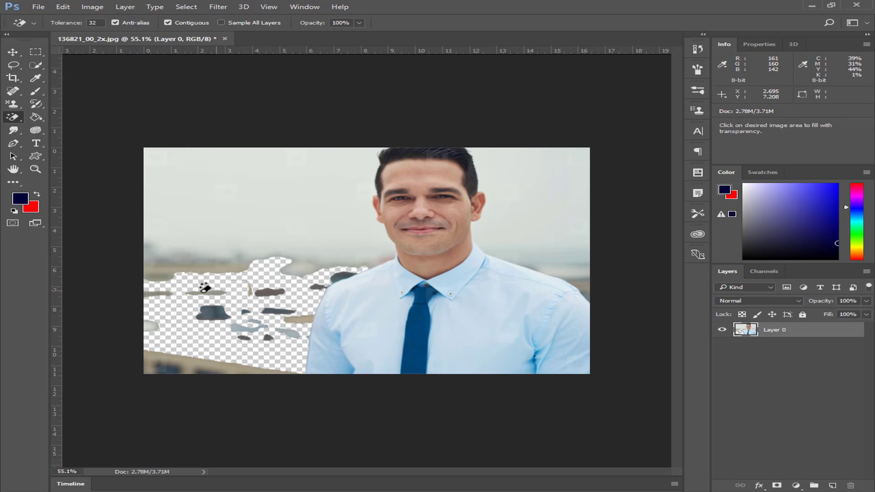
Step: Erase the sky right of the head and left of the man, undoing the cut into the shirt
click(569, 253)
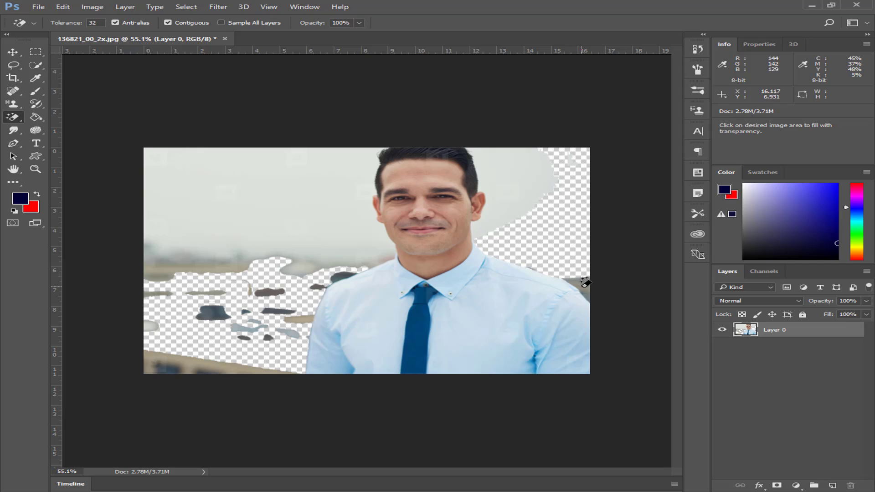
click(526, 180)
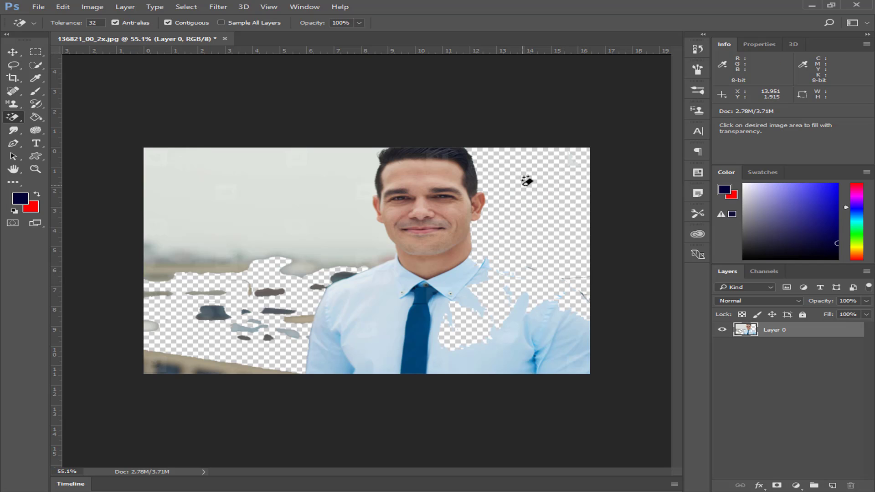
key(ctrl+z)
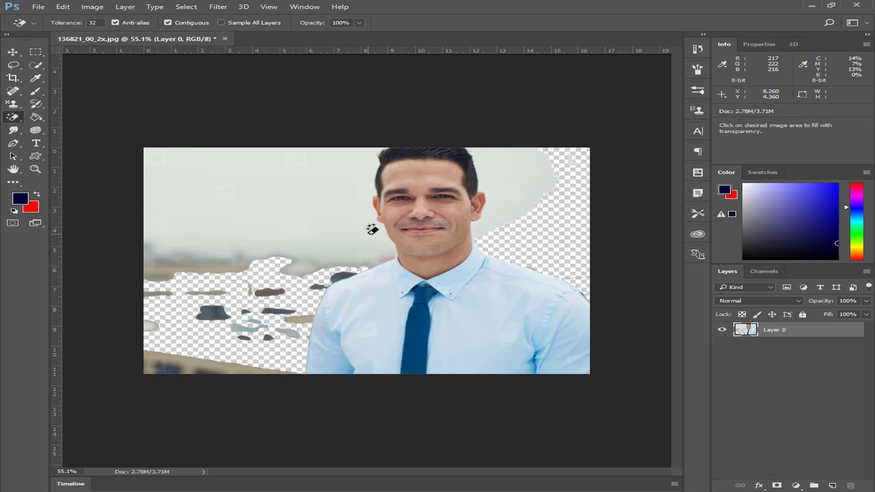
click(203, 191)
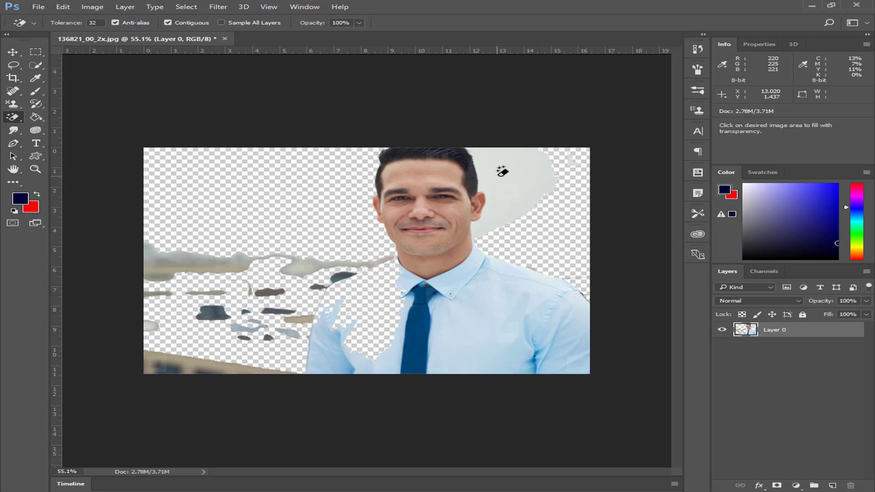
right_click(9, 122)
Step: Reselect the Magic Eraser and undo the last sky-and-shirt erasure
click(14, 120)
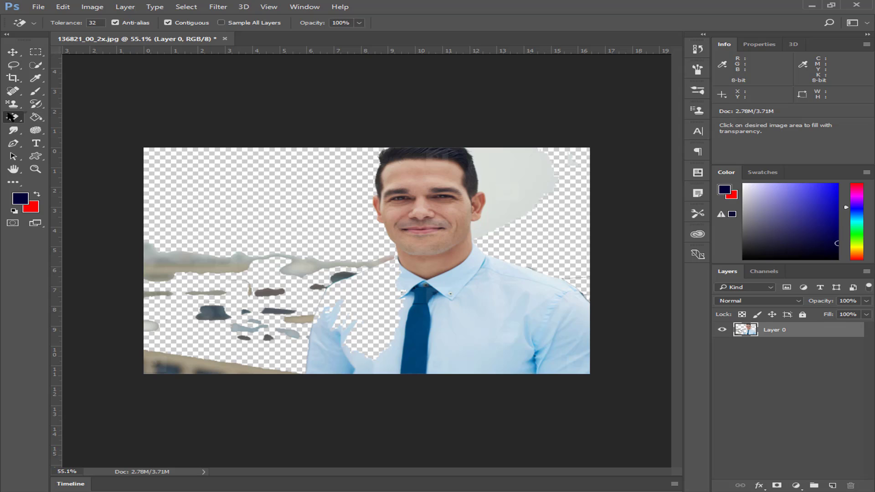
right_click(9, 116)
click(68, 136)
right_click(9, 118)
click(215, 241)
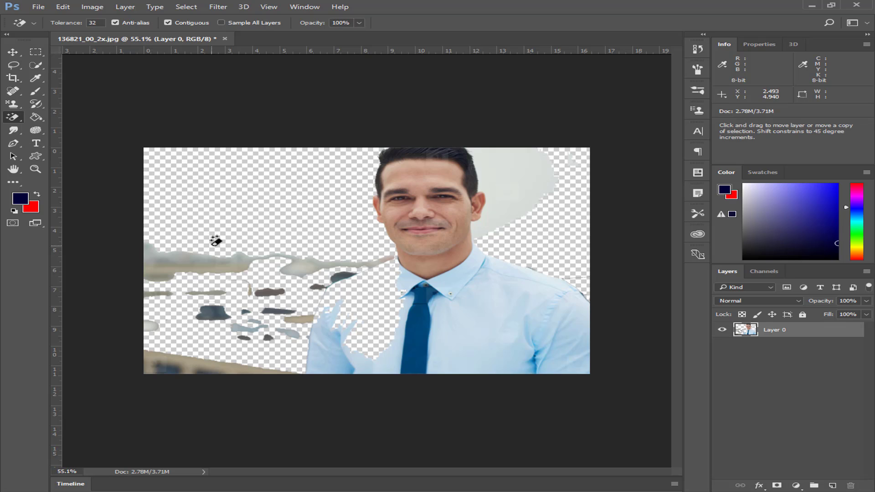
key(ctrl+z)
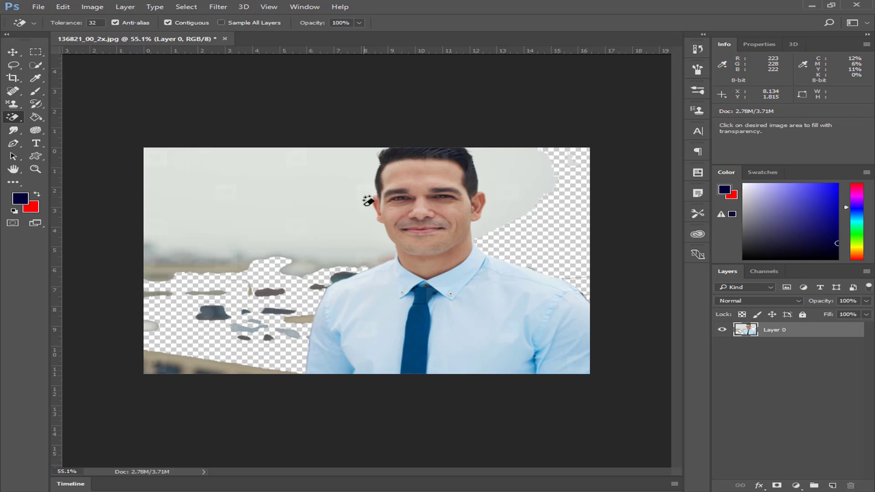
Step: Erase the sky and the left grey-beige band, undoing the accidental shirt and tie erasures
click(228, 196)
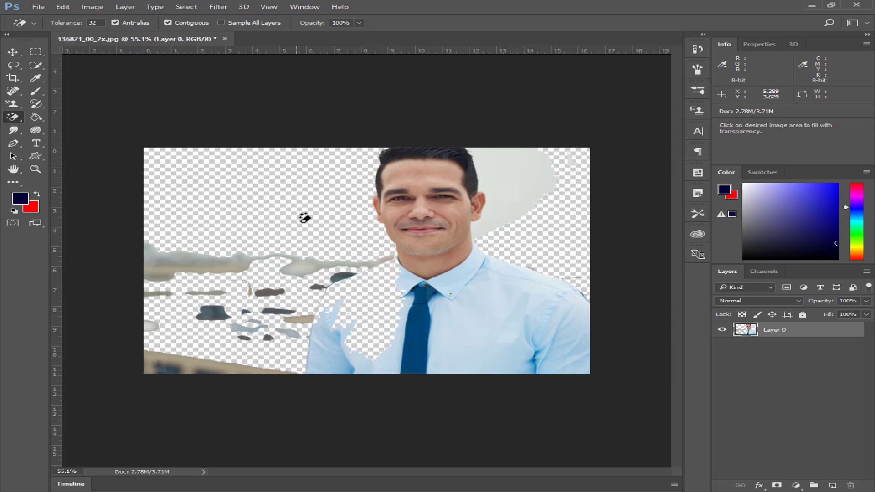
click(514, 173)
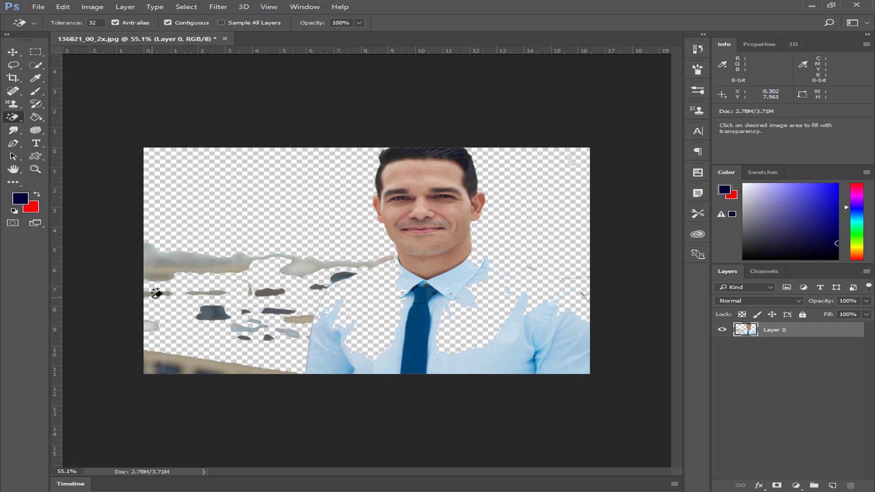
click(190, 253)
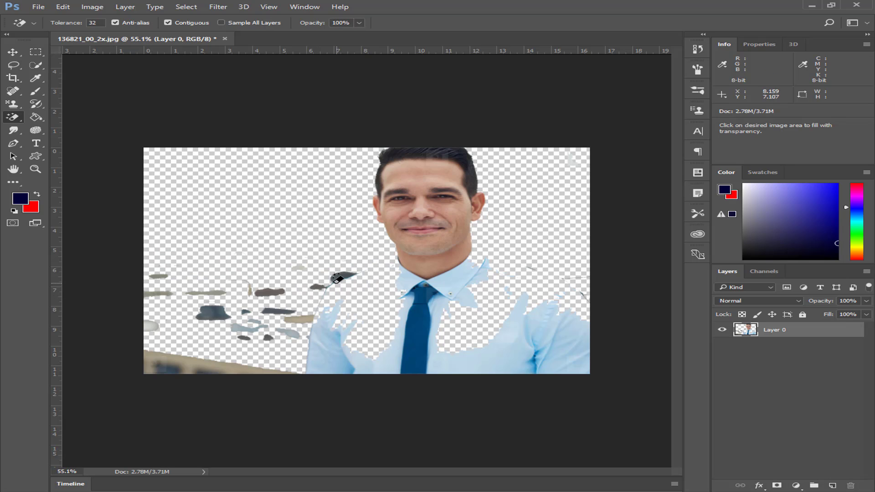
click(456, 280)
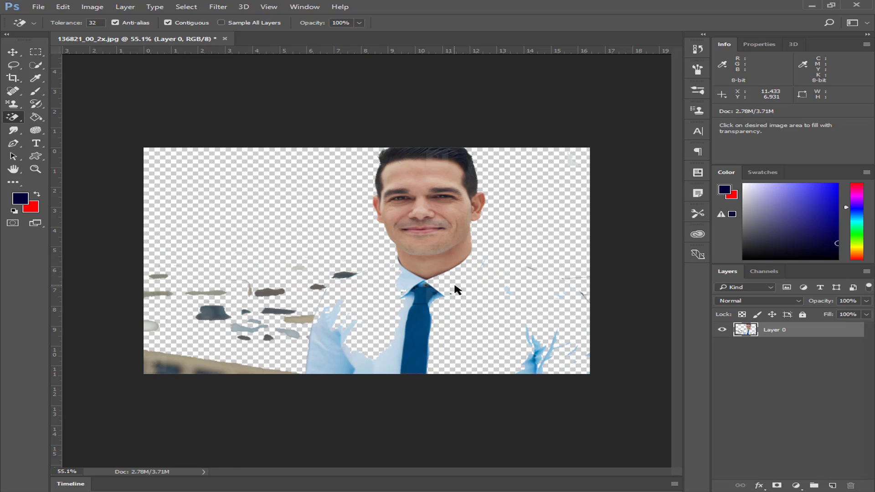
click(426, 330)
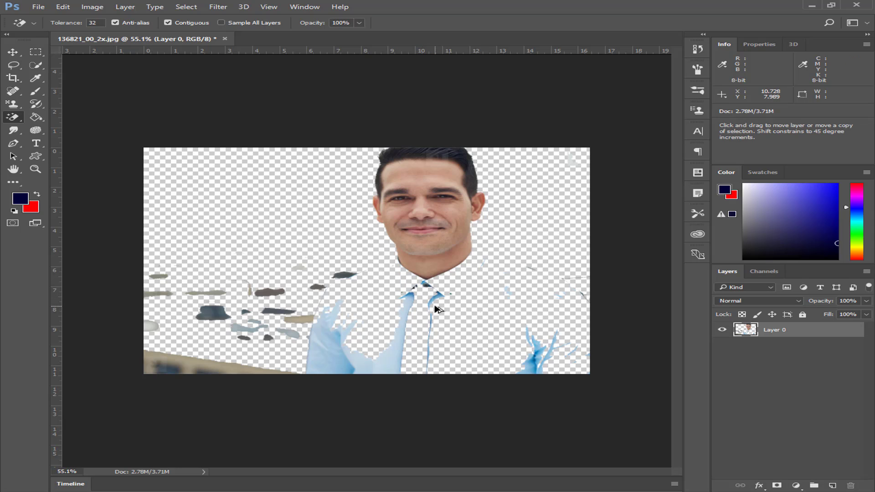
key(ctrl+alt+z)
key(ctrl+alt+z)
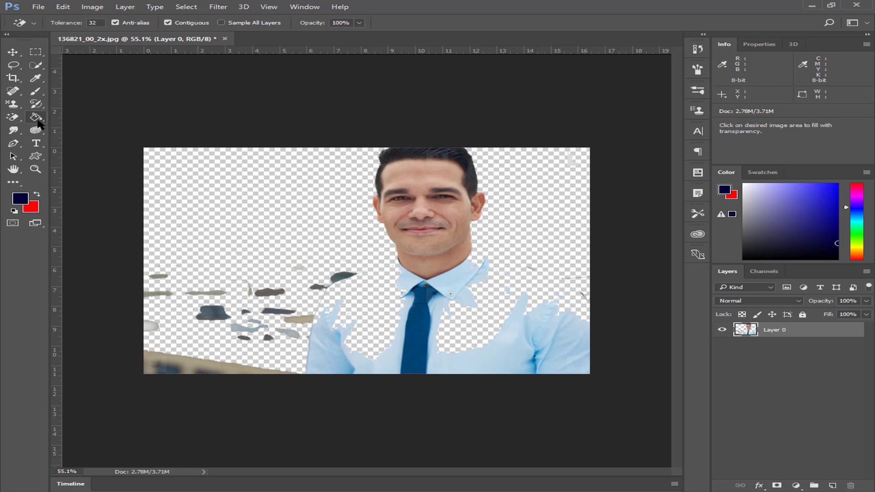
click(37, 117)
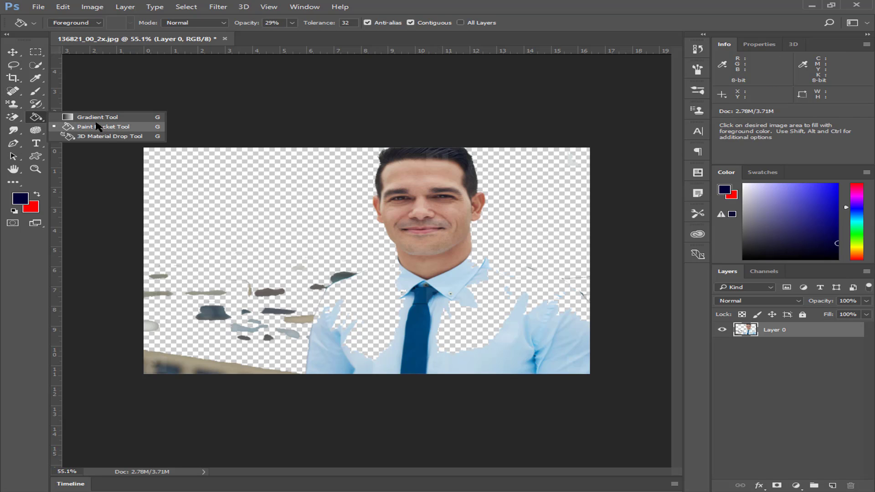
Step: Apply a navy-to-red gradient across the cut-out photo, then undo it
click(97, 117)
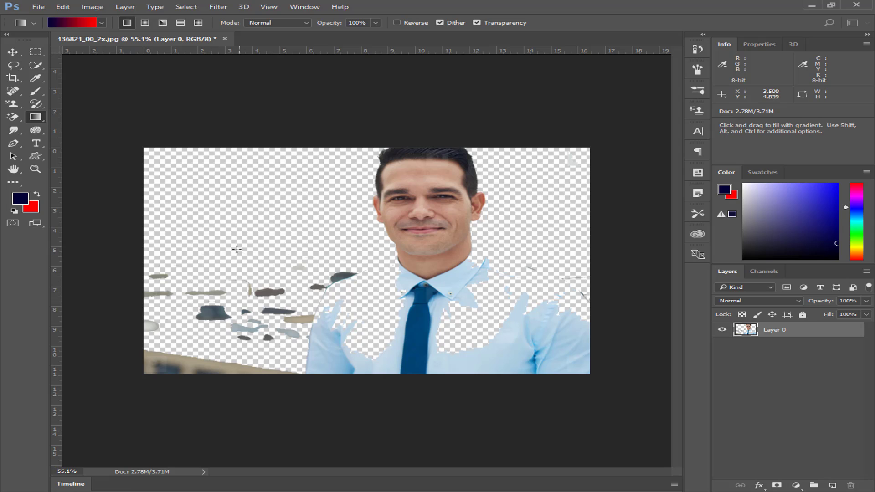
drag(195, 243, 539, 228)
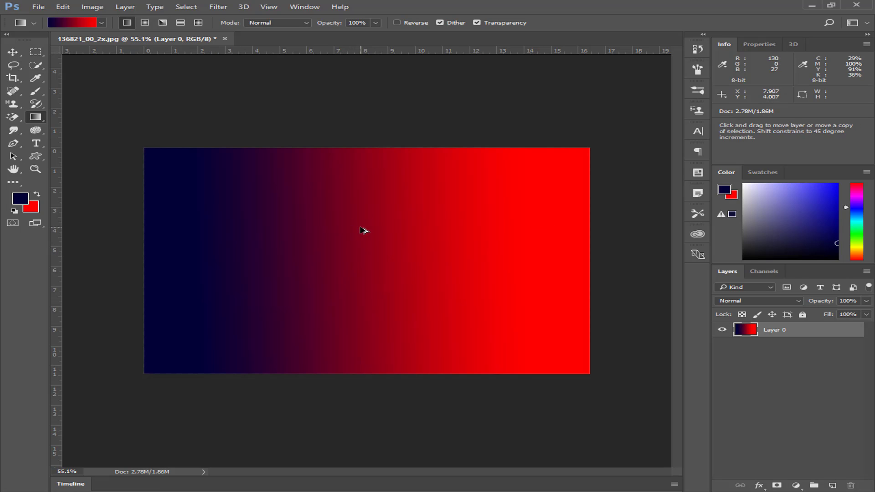
key(ctrl+z)
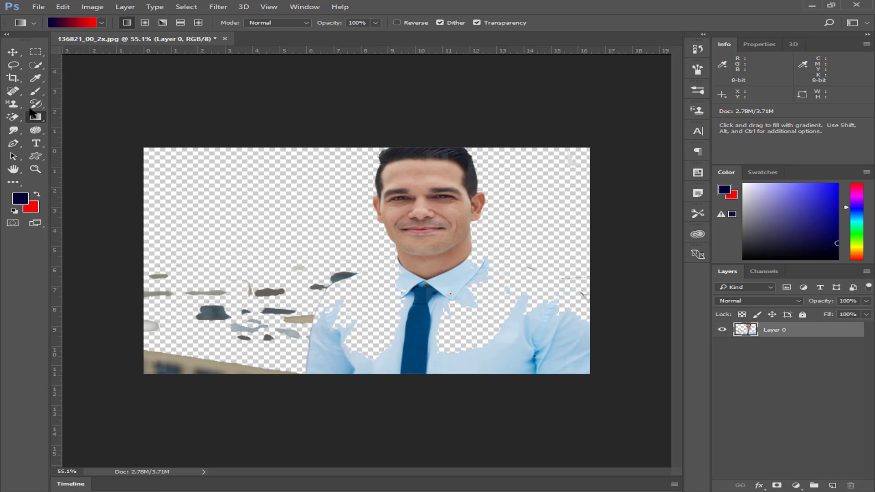
Step: Close the edited photo without saving and reopen 136821_00_2x.jpg from the desktop
click(225, 38)
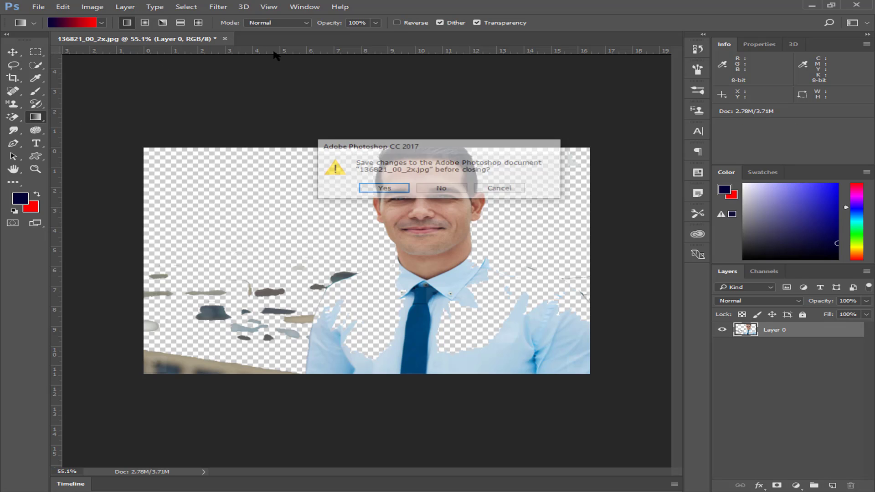
click(415, 189)
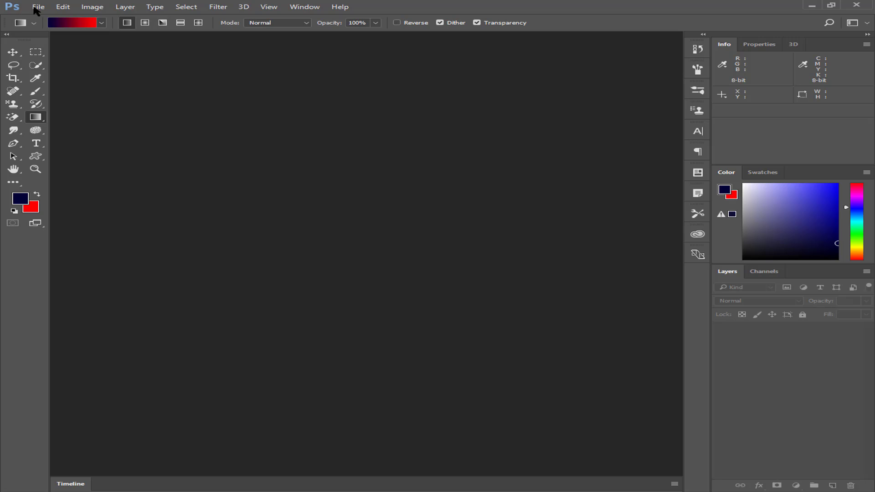
click(811, 5)
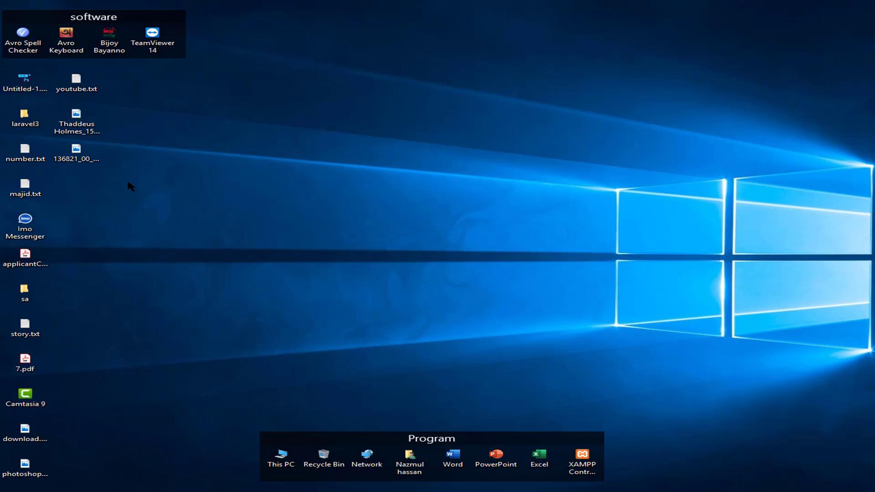
mouse_move(76, 153)
mouse_down()
mouse_move(401, 440)
mouse_move(393, 451)
mouse_move(354, 236)
mouse_up()
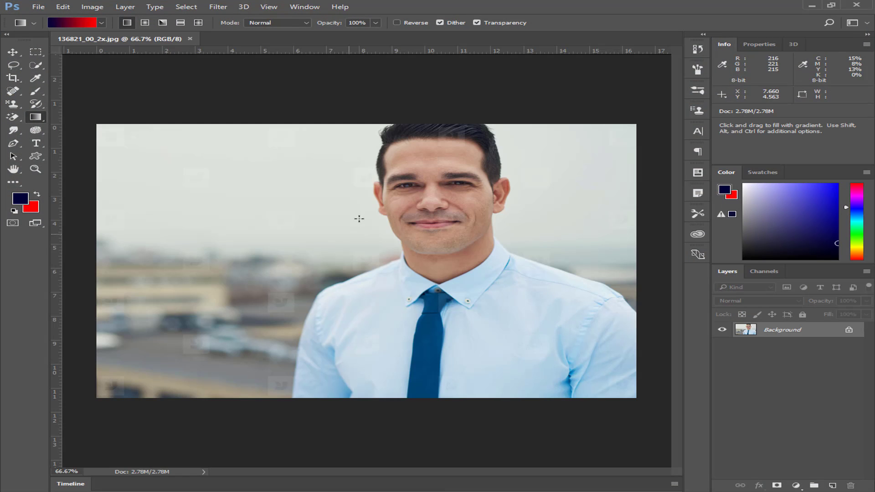
Step: Undo the gradient on the photo, then fill a new layer with a horizontal navy-to-red gradient
right_click(33, 120)
click(73, 118)
mouse_move(163, 230)
mouse_down()
mouse_move(400, 238)
mouse_move(570, 217)
mouse_up()
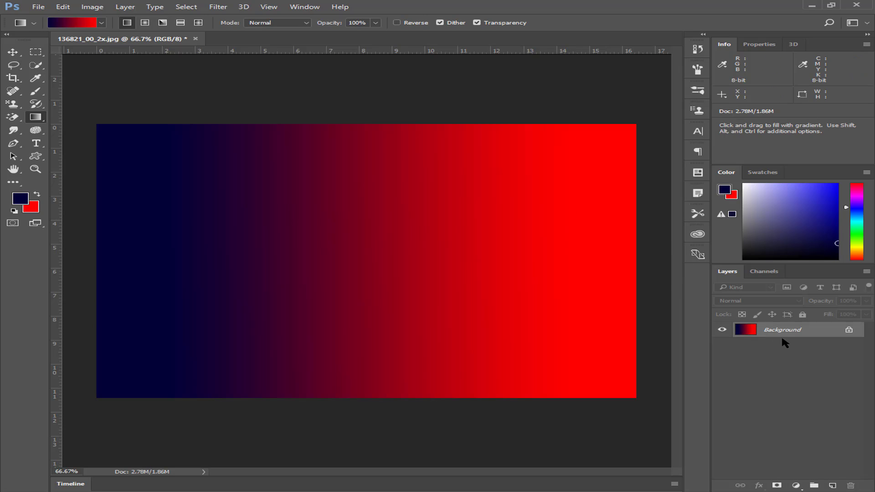
key(ctrl+alt+z)
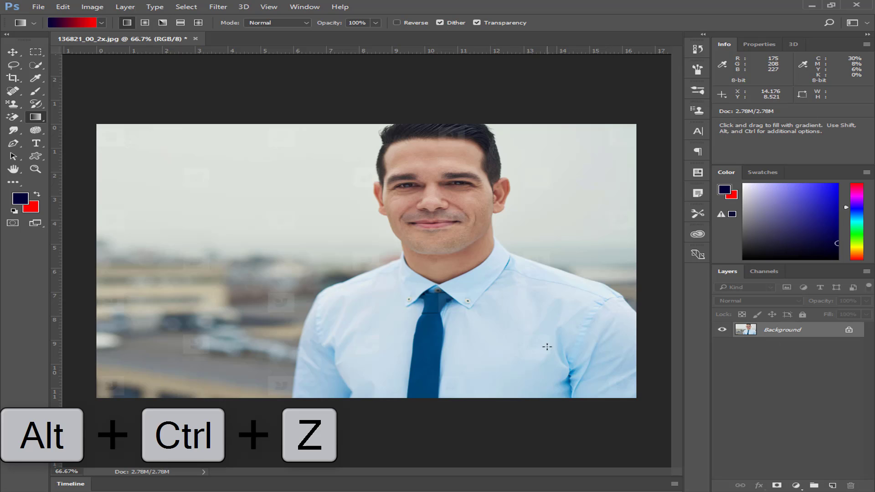
click(832, 486)
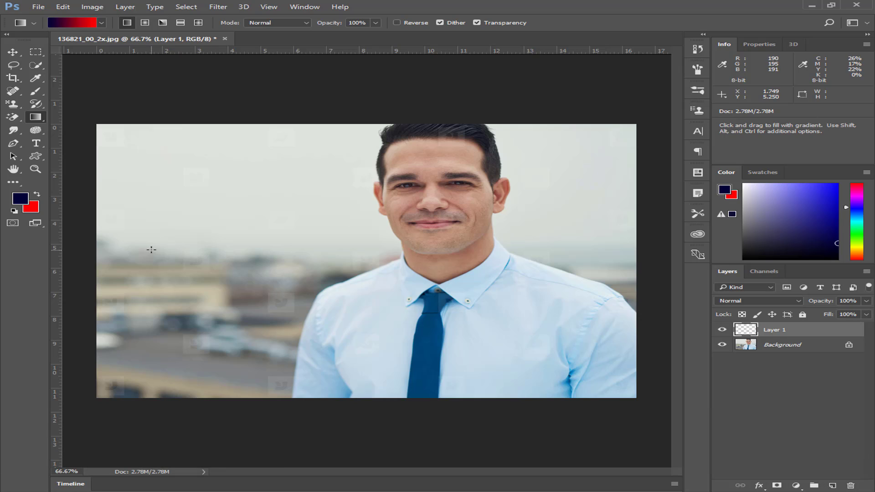
drag(153, 250, 587, 238)
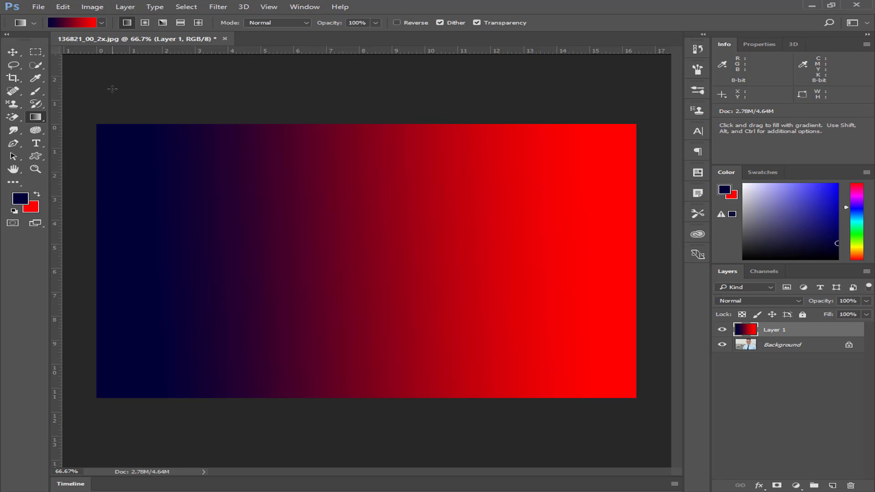
Step: Try Color Dodge, Screen and Pin Light blend modes on Layer 1 and lower its opacity
right_click(771, 332)
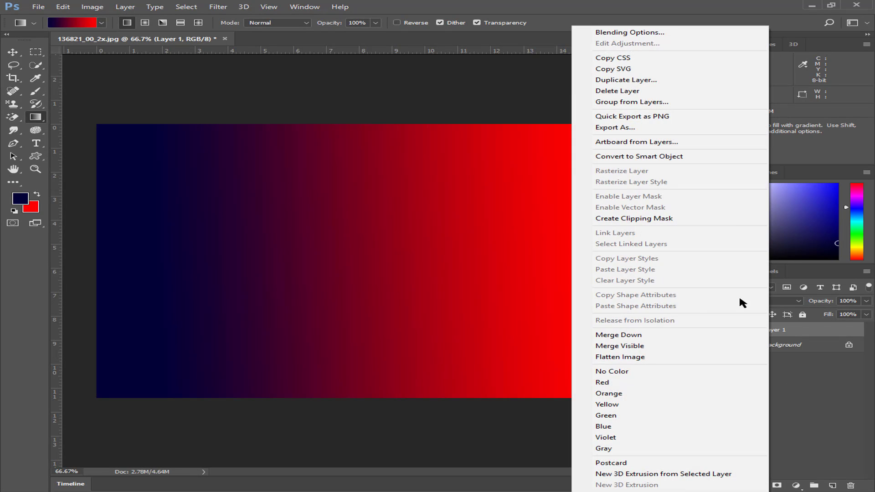
click(853, 380)
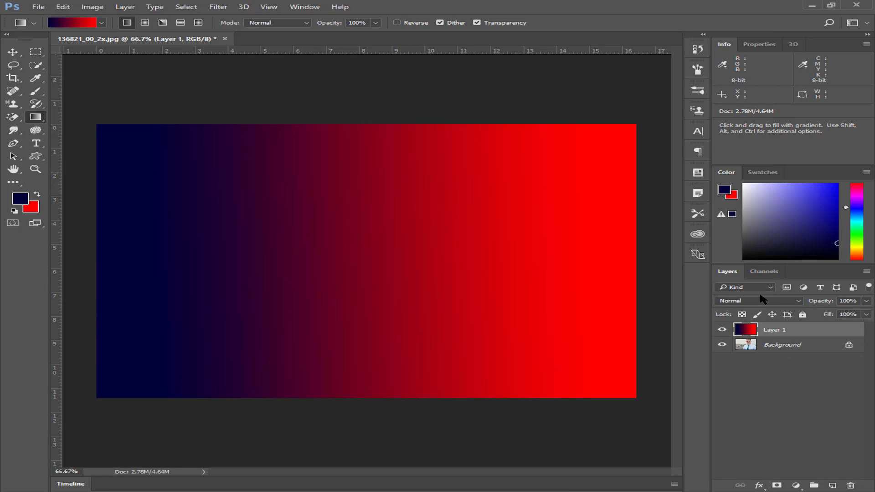
click(765, 302)
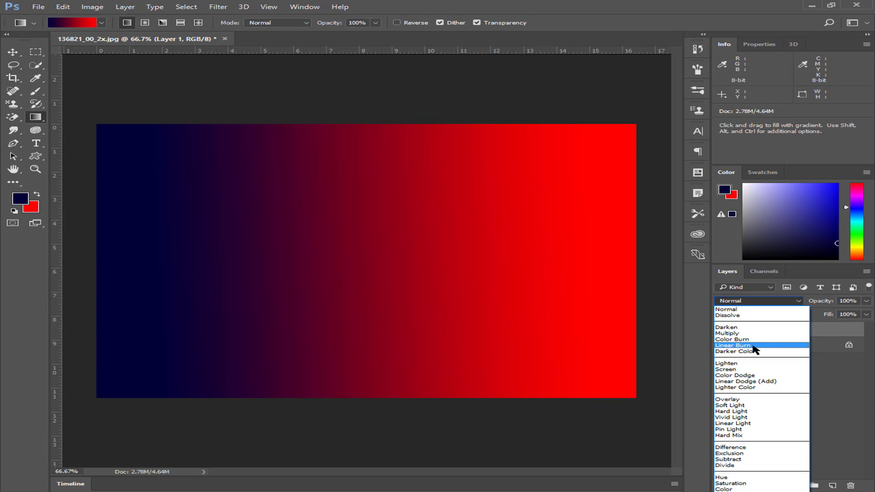
click(748, 375)
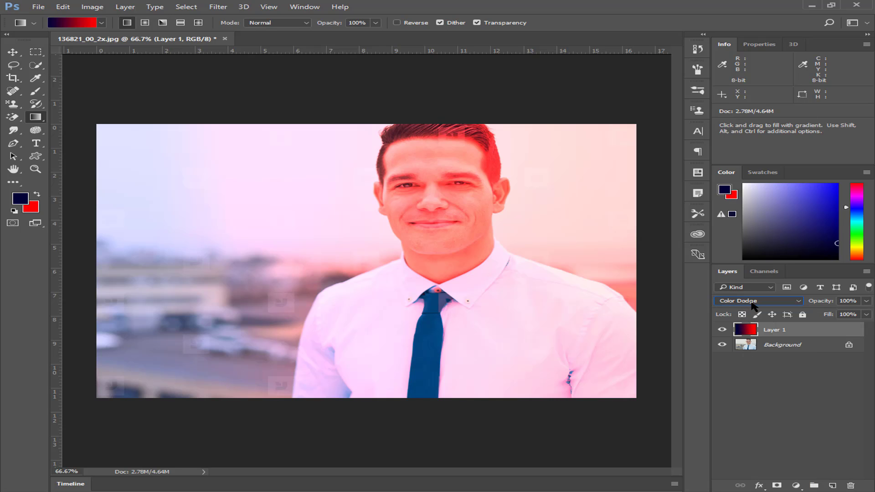
click(752, 302)
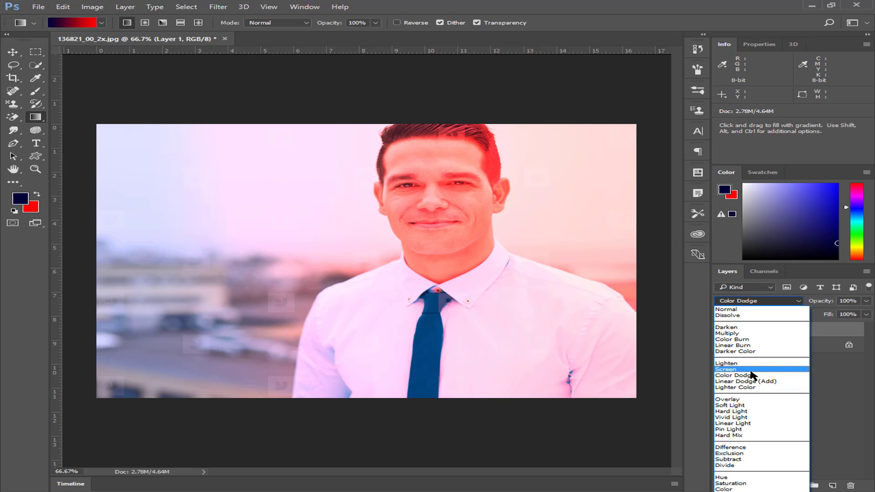
click(753, 375)
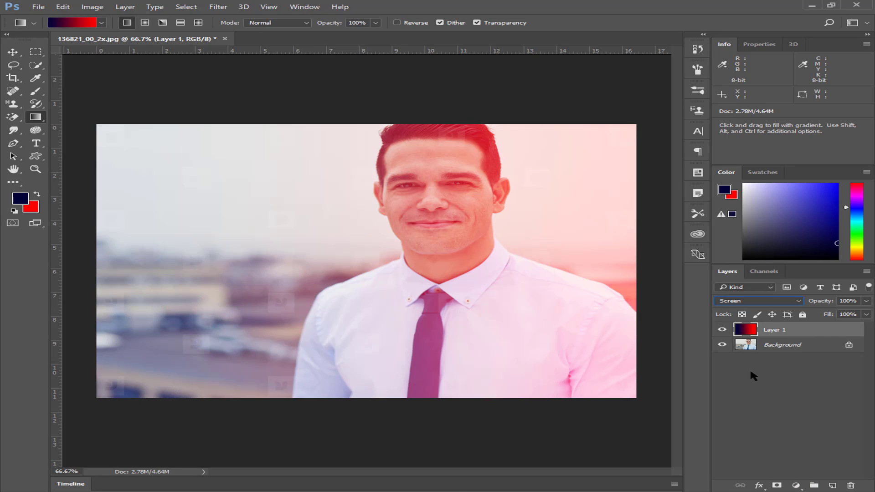
click(756, 302)
click(748, 429)
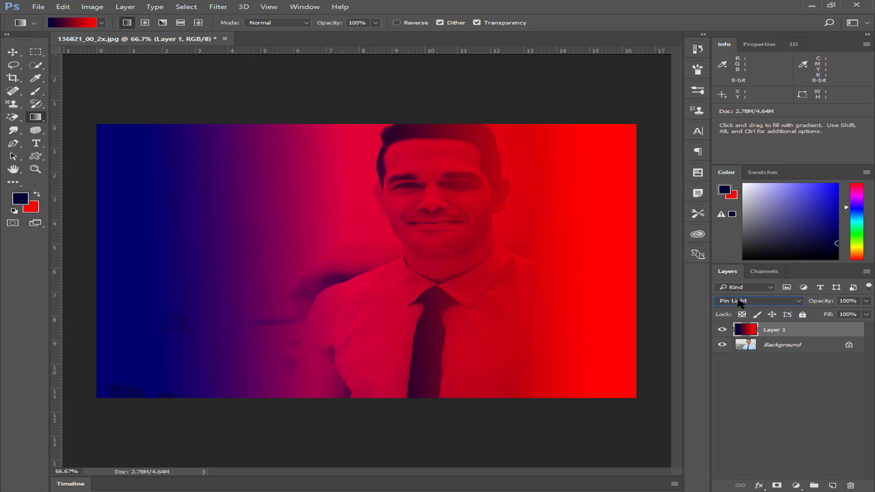
click(867, 302)
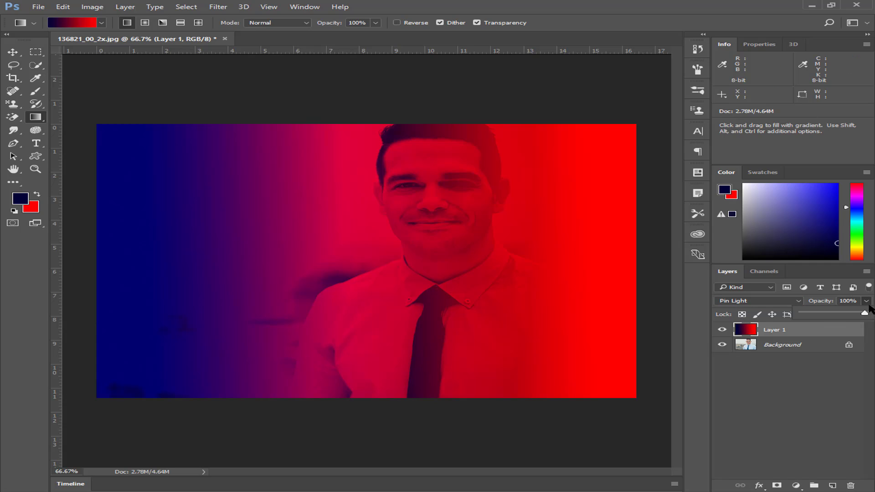
mouse_move(865, 314)
mouse_down()
mouse_move(814, 315)
mouse_move(826, 315)
mouse_up()
Step: Try Hue at 100% opacity, then set Layer 1 to Color mode at about 26% opacity
click(750, 301)
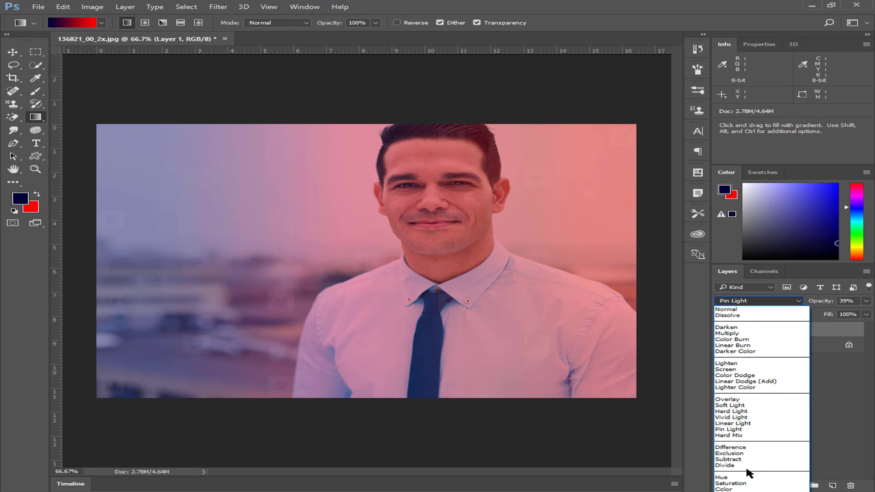
click(747, 477)
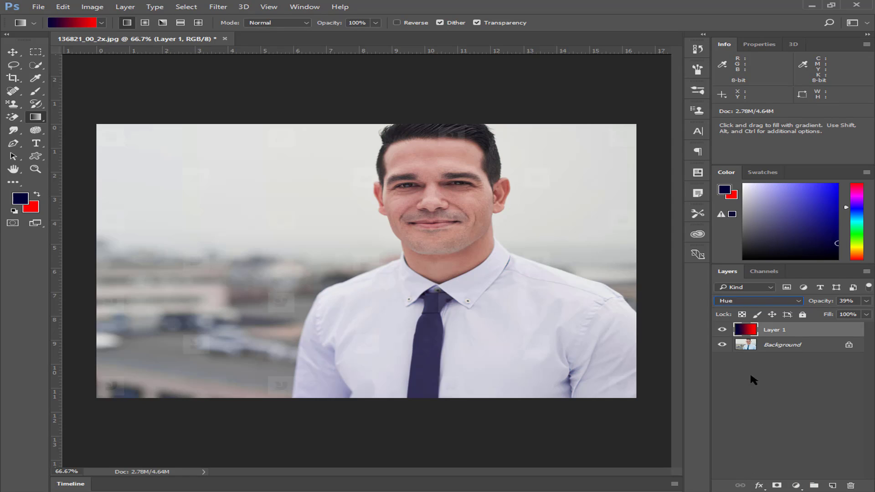
click(866, 301)
drag(824, 314, 865, 314)
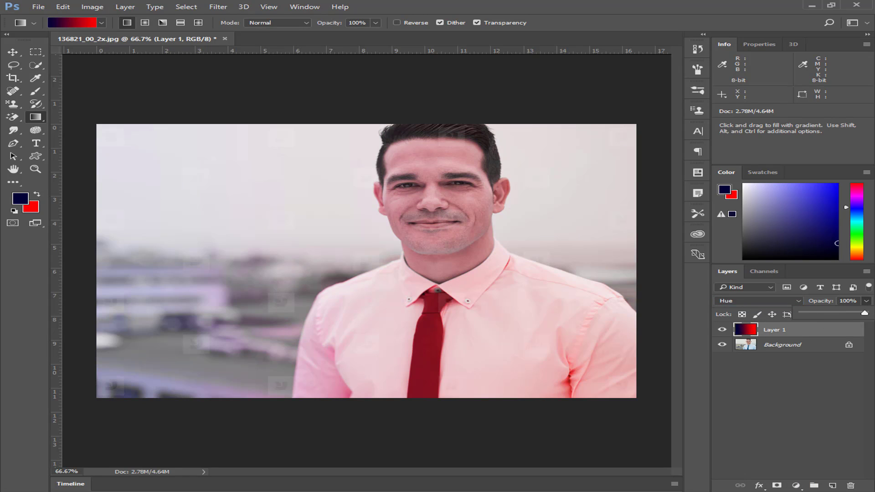
click(779, 372)
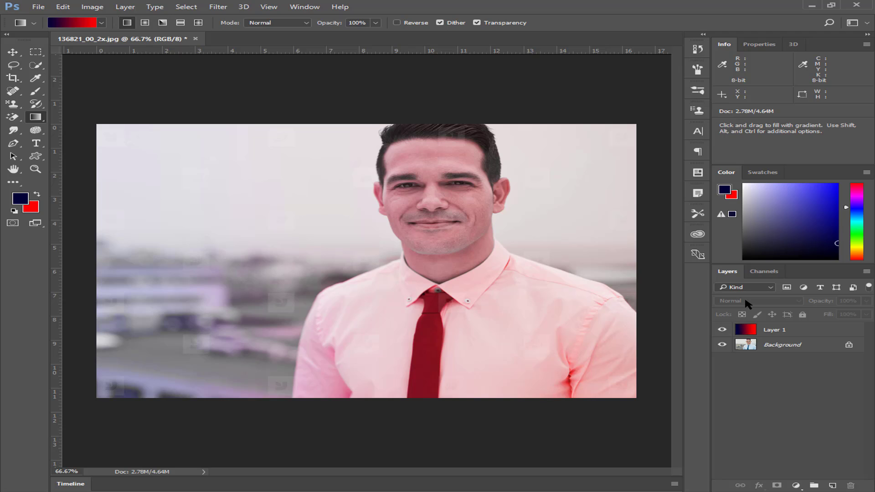
click(772, 330)
click(766, 302)
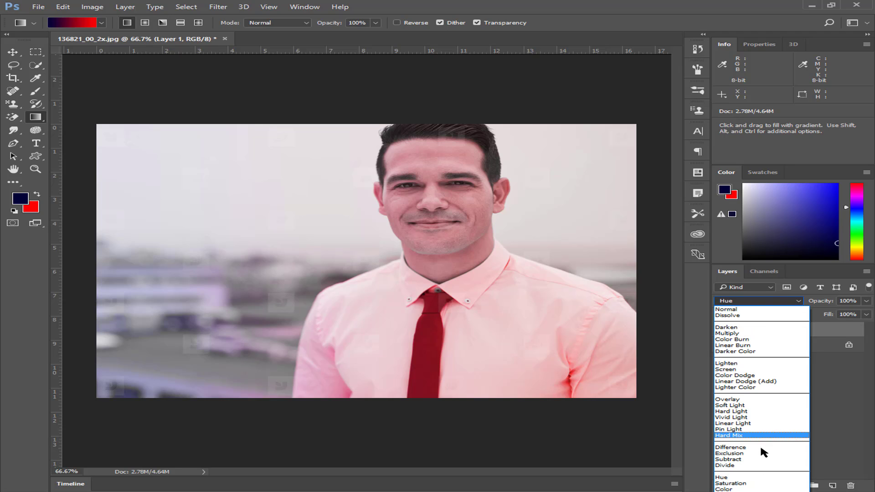
click(760, 489)
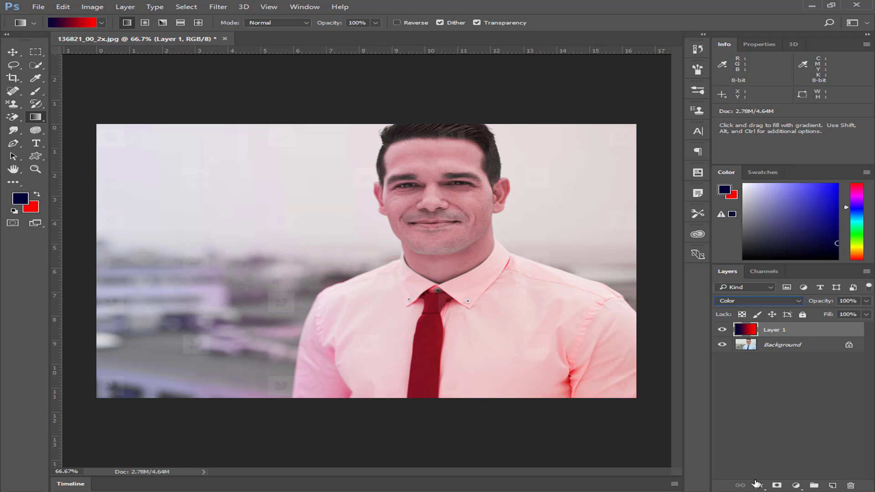
click(866, 301)
drag(865, 314, 819, 316)
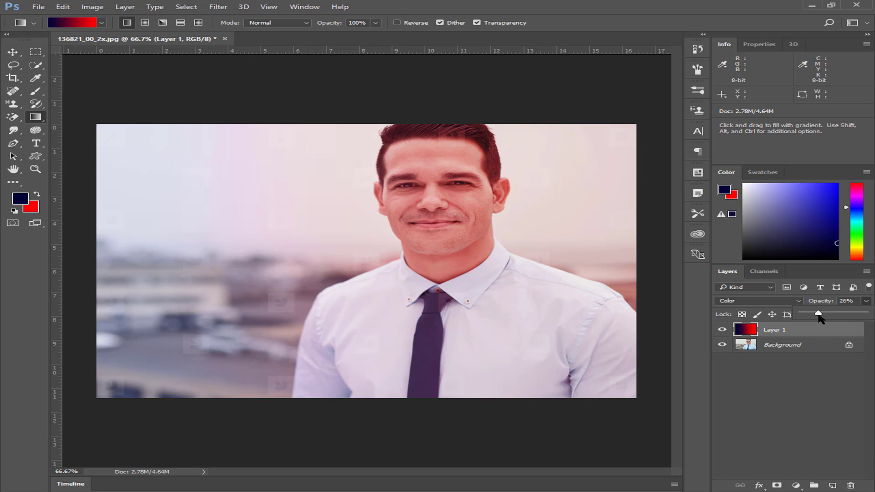
click(816, 407)
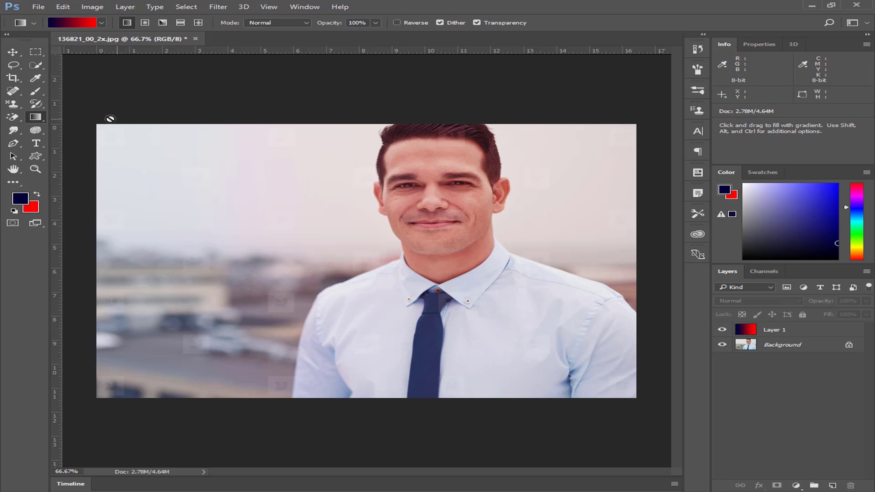
Step: Switch the gradient tool group to the Paint Bucket Tool
right_click(42, 119)
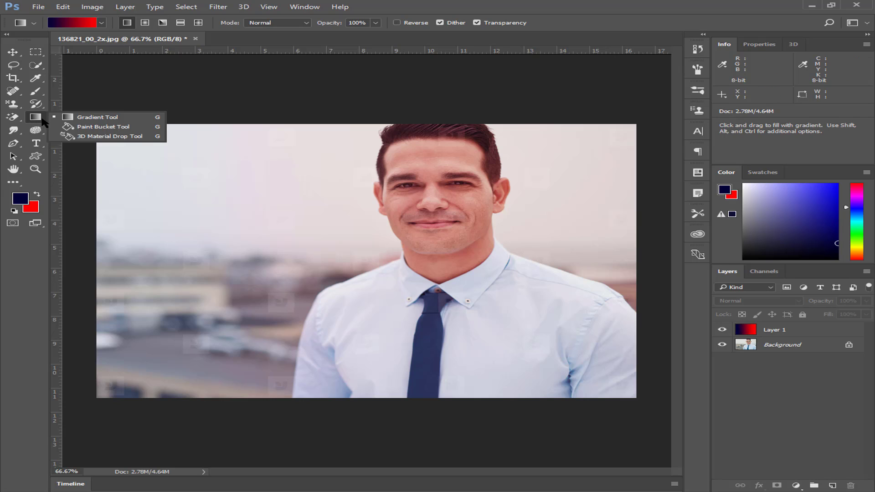
click(97, 128)
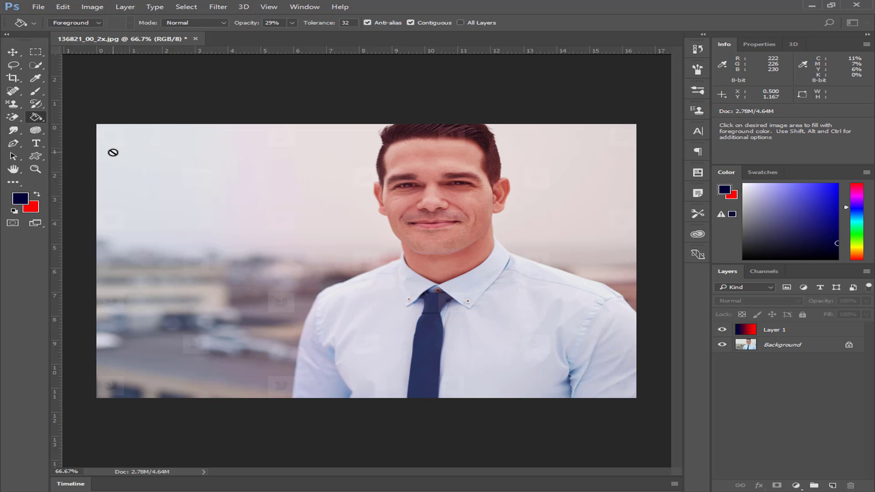
right_click(35, 117)
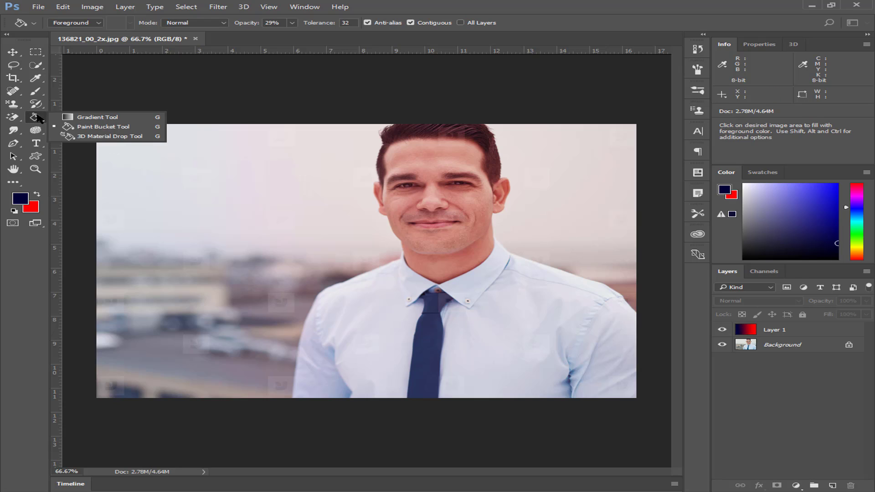
click(114, 127)
Step: Step back through History until Layer 1 is empty and the photo is untinted
key(ctrl)
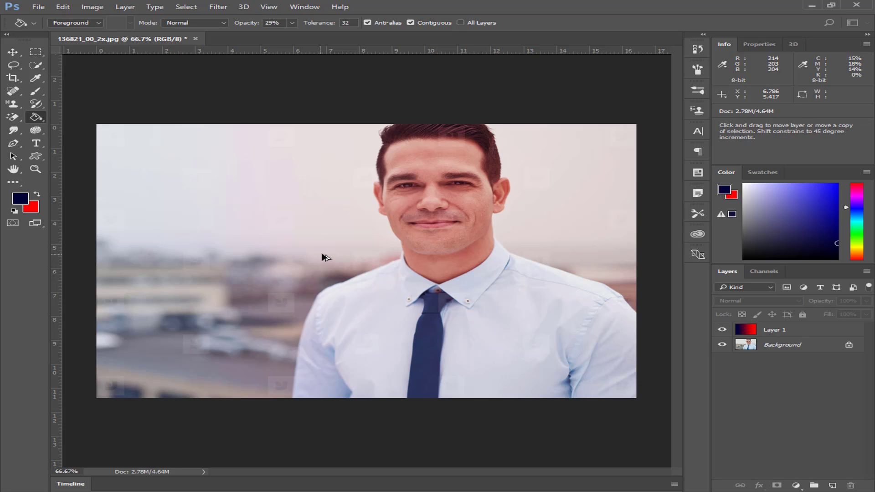
key(ctrl+alt+z)
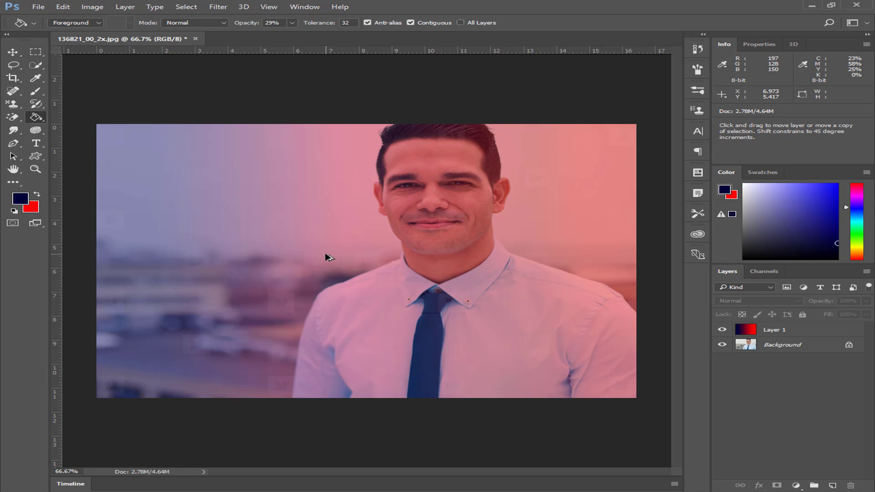
key(ctrl+alt+z)
key(ctrl+alt+z)
key(ctrl+alt+z)
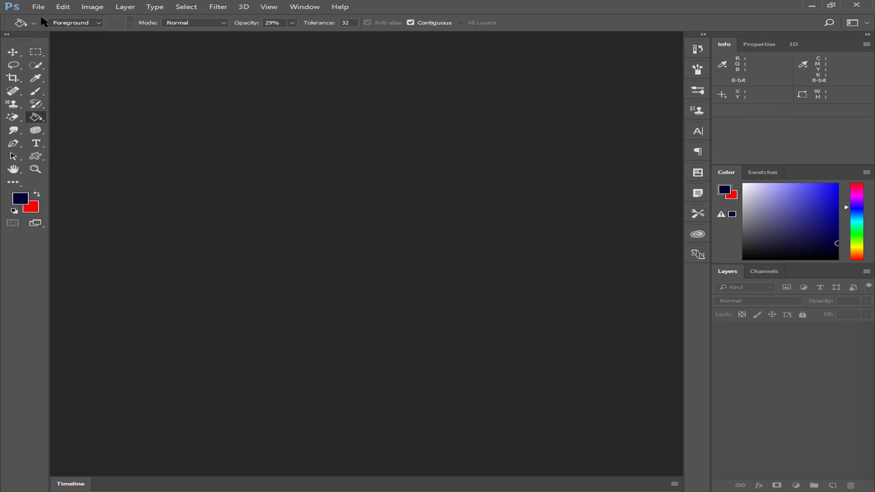
Step: Create a new blank document from the Landscape preset
click(38, 6)
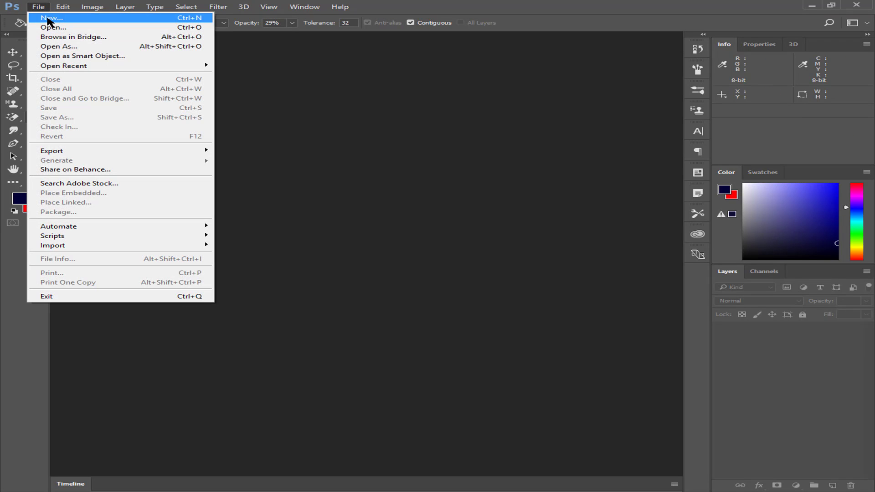
click(50, 19)
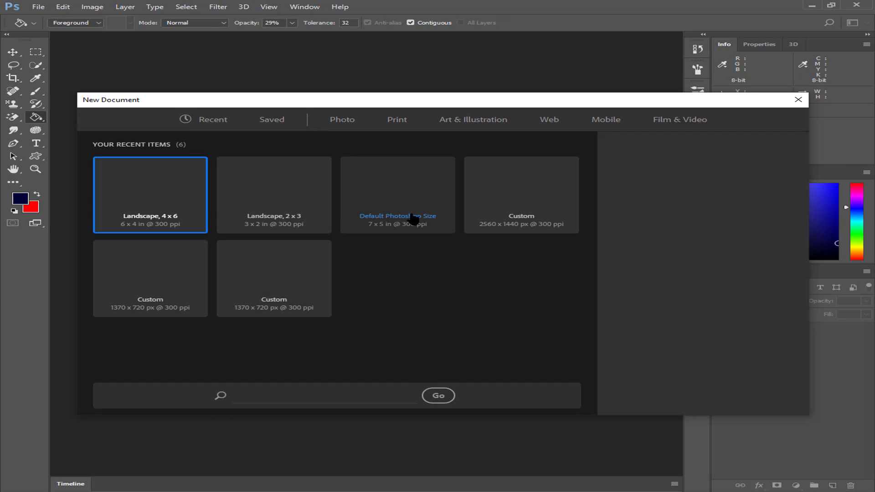
click(701, 398)
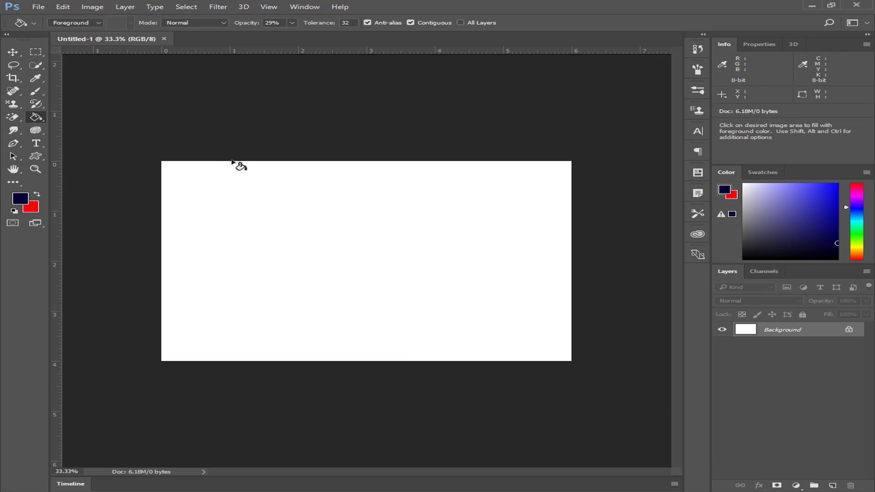
Step: Fill the canvas with solid dark navy at 100% Paint Bucket opacity
click(360, 236)
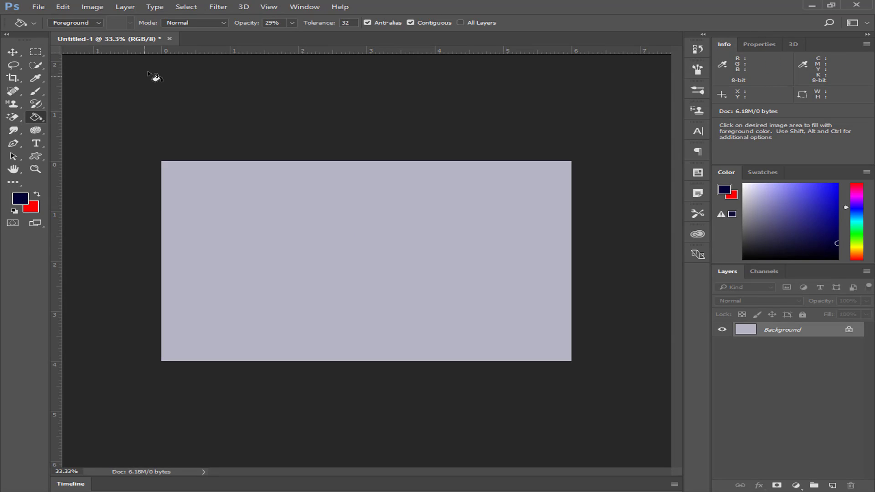
click(292, 23)
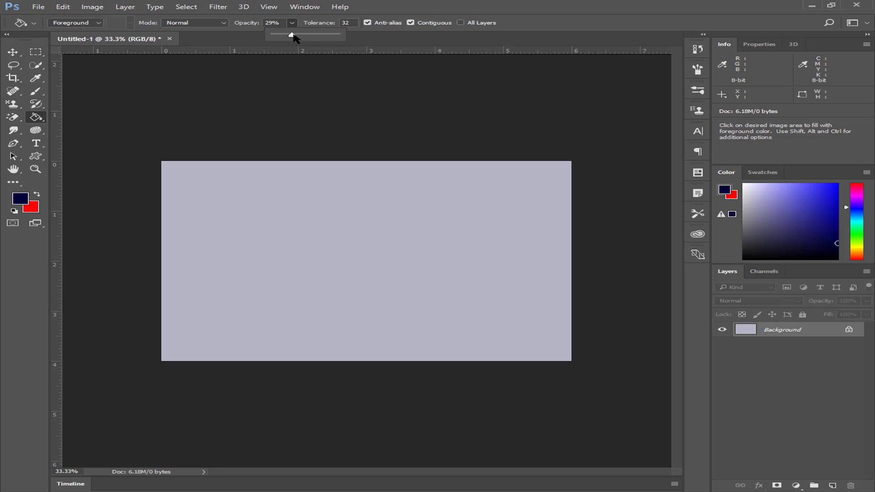
drag(305, 35, 416, 72)
click(405, 196)
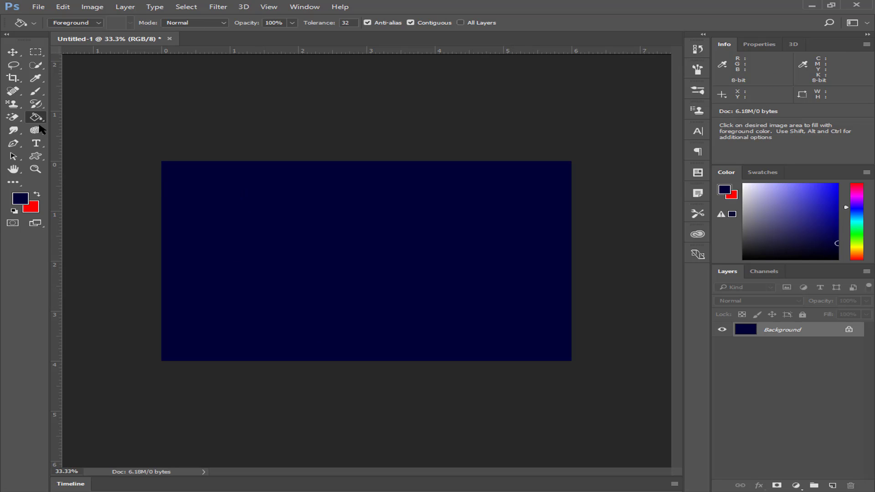
click(36, 143)
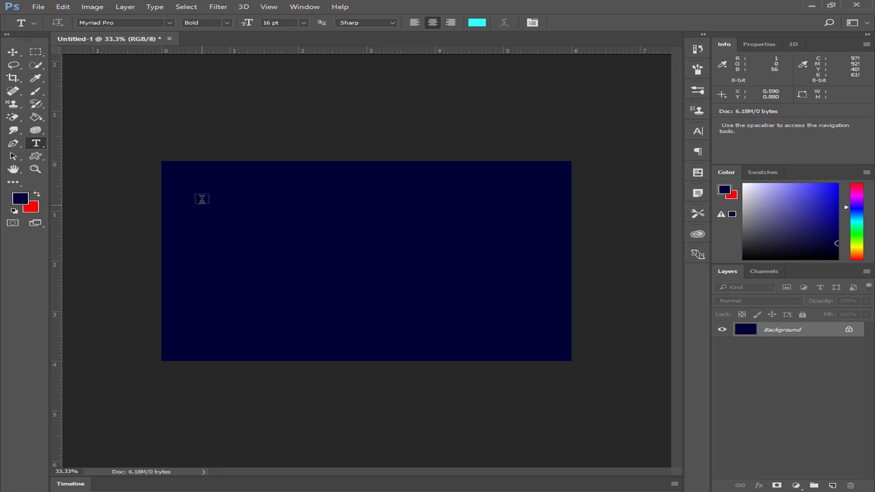
Step: Draw a wide text box near the top and commit 'Nash Tech' at 30 pt
drag(196, 195, 541, 298)
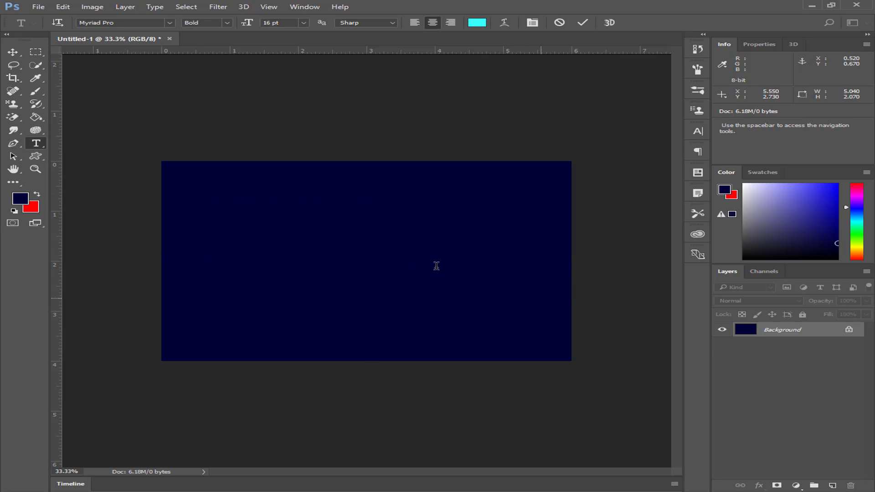
text(asd)
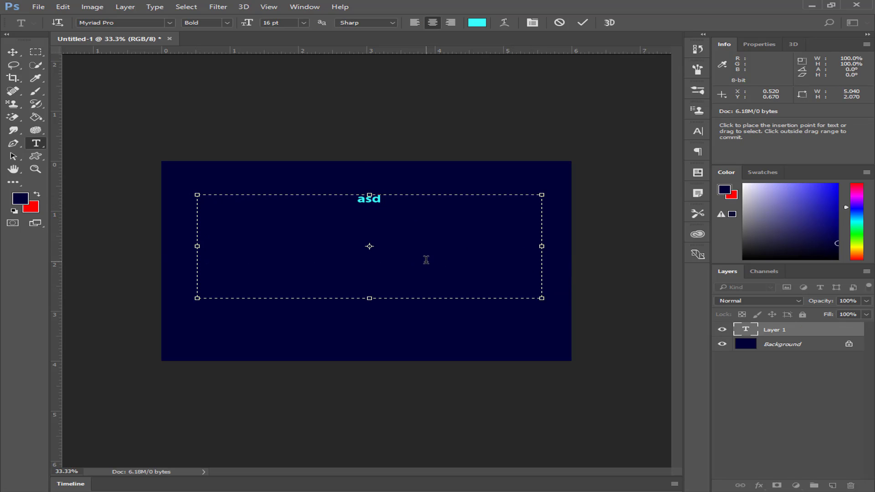
key(BackSpace)
click(303, 23)
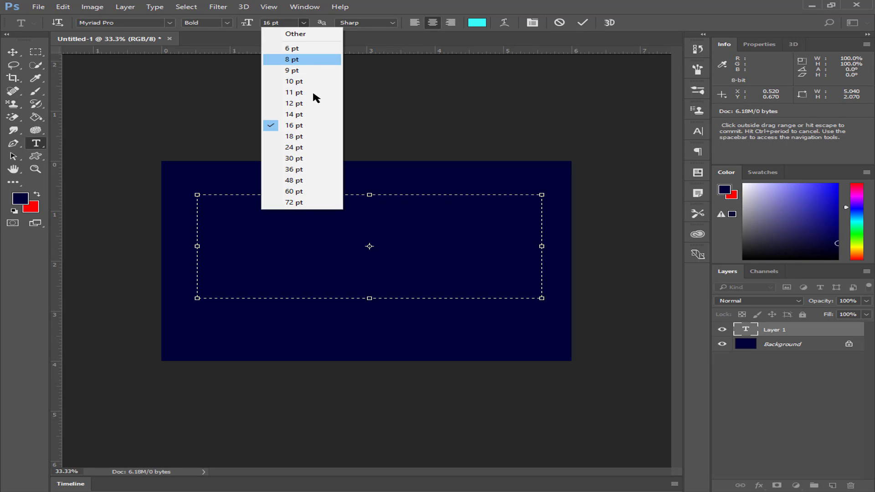
click(309, 156)
text(Na)
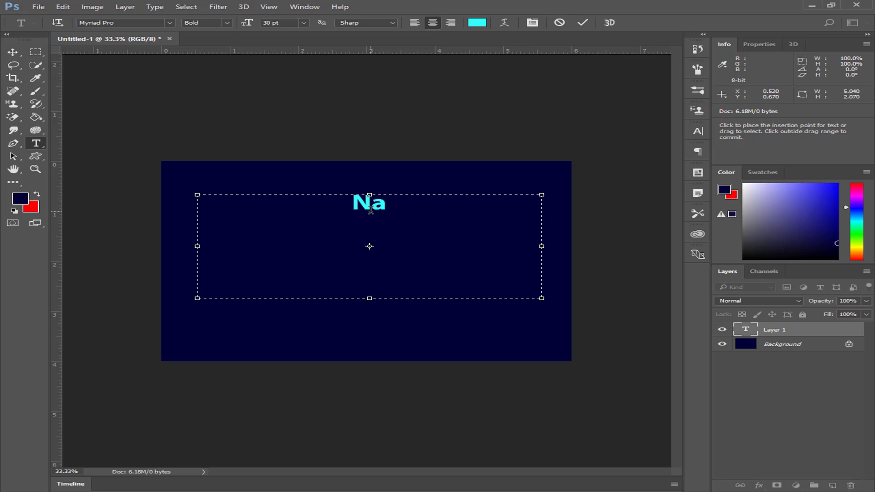
text(sh)
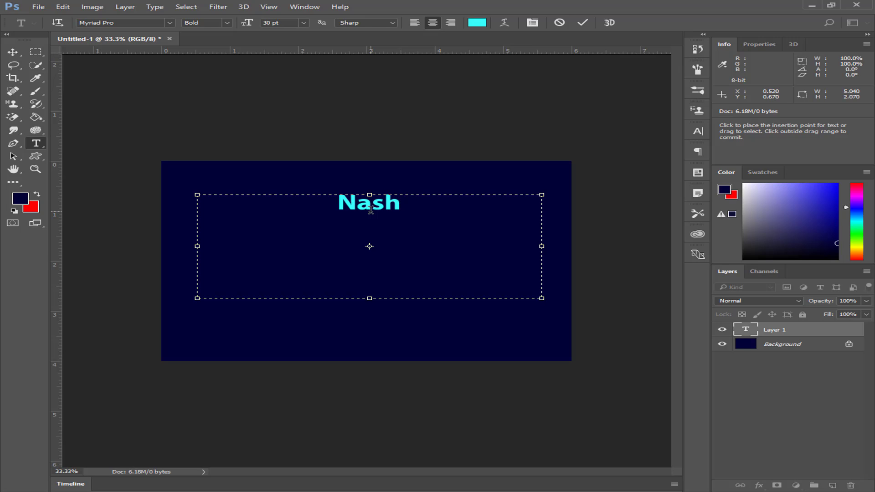
text( te)
key(BackSpace)
key(BackSpace)
text(Tech)
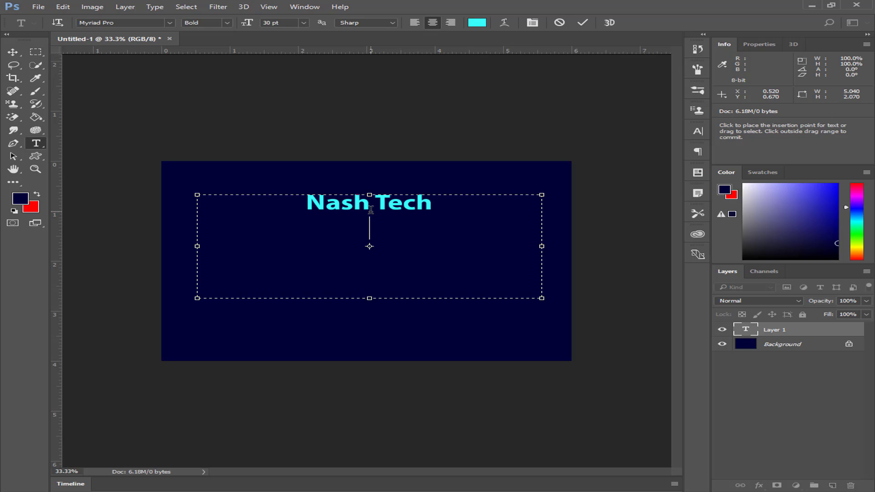
click(582, 22)
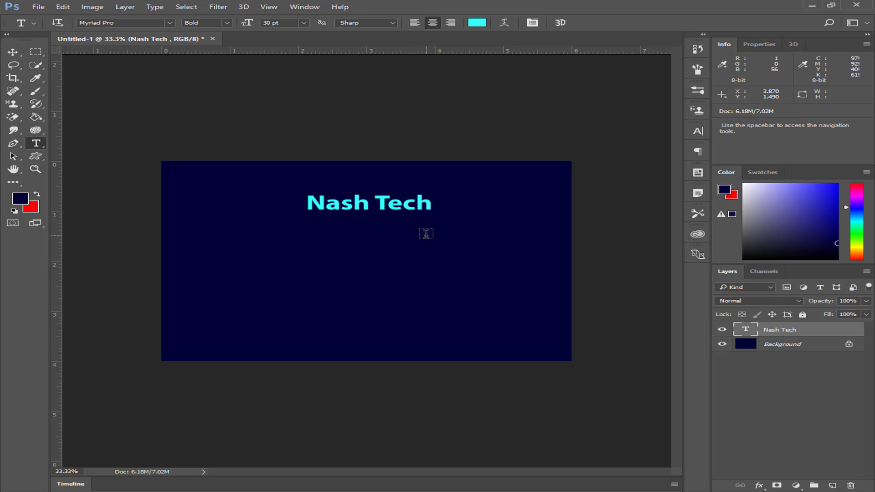
Step: Select all the Nash Tech text and set its size to 48 pt
click(431, 205)
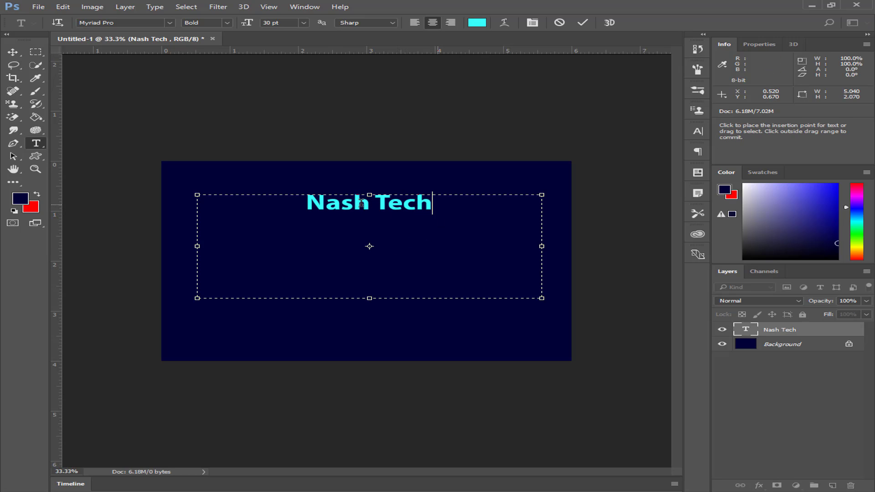
drag(432, 205, 306, 205)
click(303, 22)
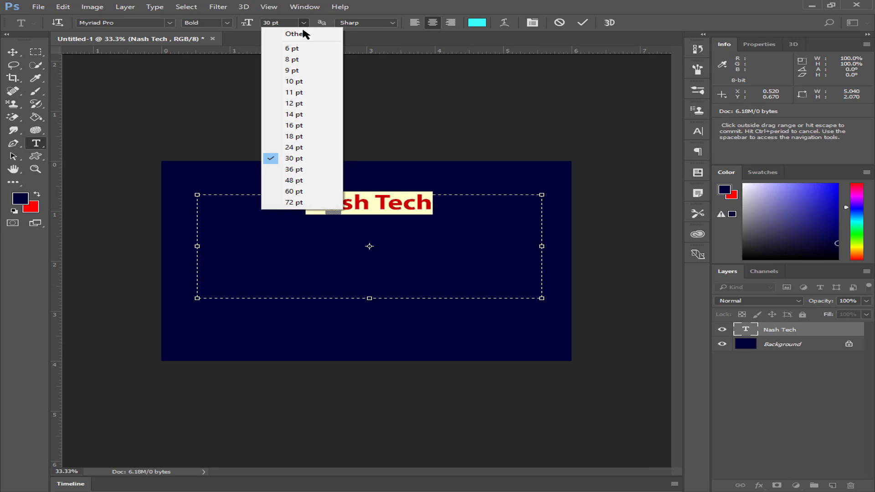
click(280, 180)
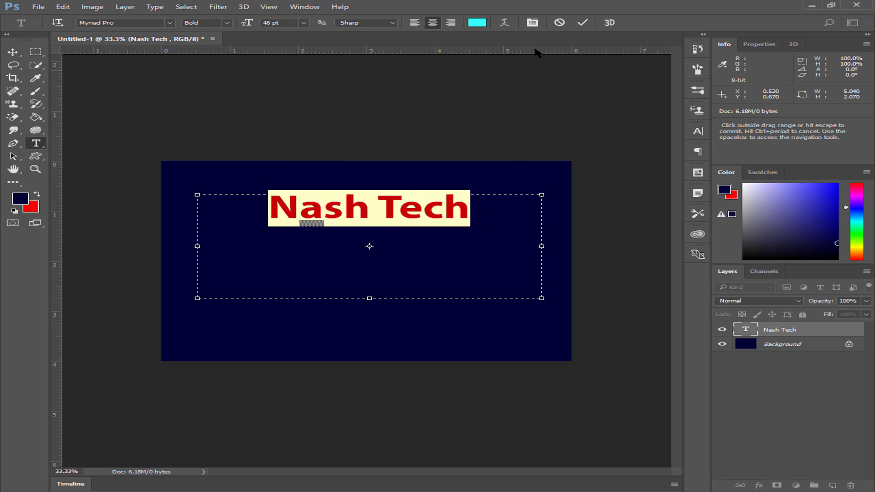
key(ctrl+Return)
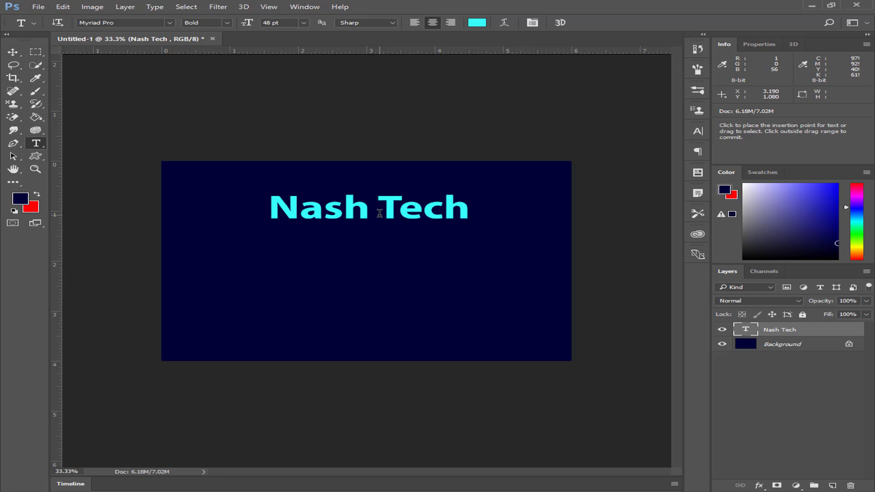
Step: Free-transform Nash Tech, squashing it vertically and narrowing it from both sides
key(ctrl+t)
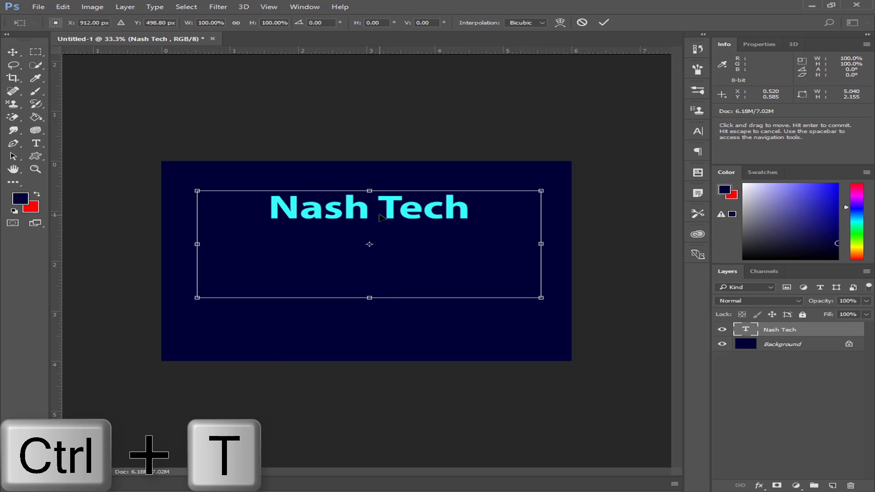
drag(369, 301, 370, 235)
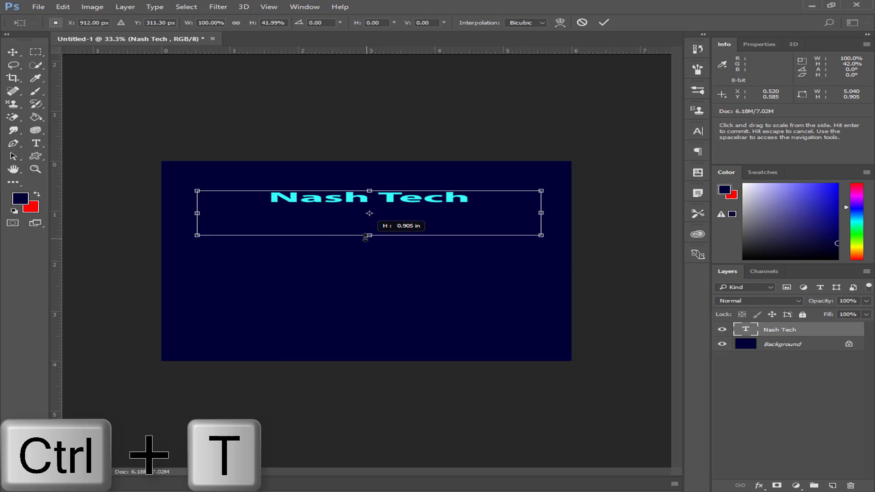
drag(197, 213, 396, 208)
mouse_move(525, 212)
mouse_down()
mouse_move(377, 237)
mouse_move(359, 219)
mouse_up()
click(604, 22)
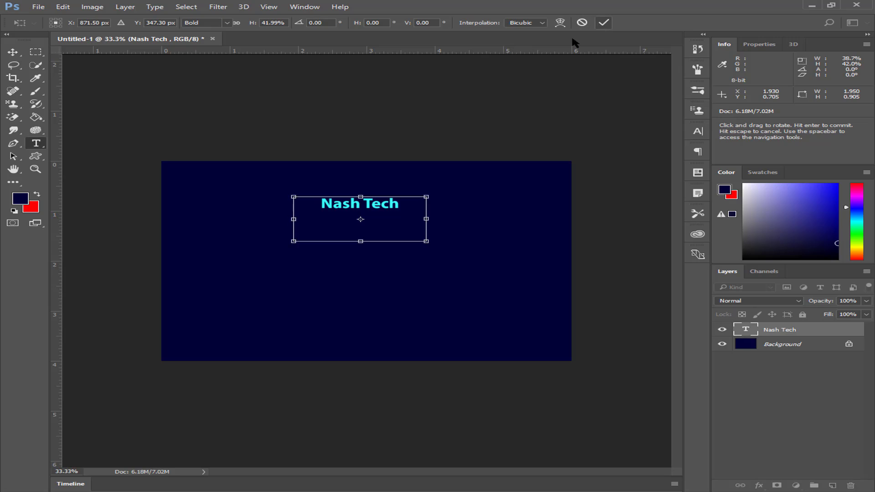
Step: Shorten the Nash Tech text box height and commit the edit
click(360, 203)
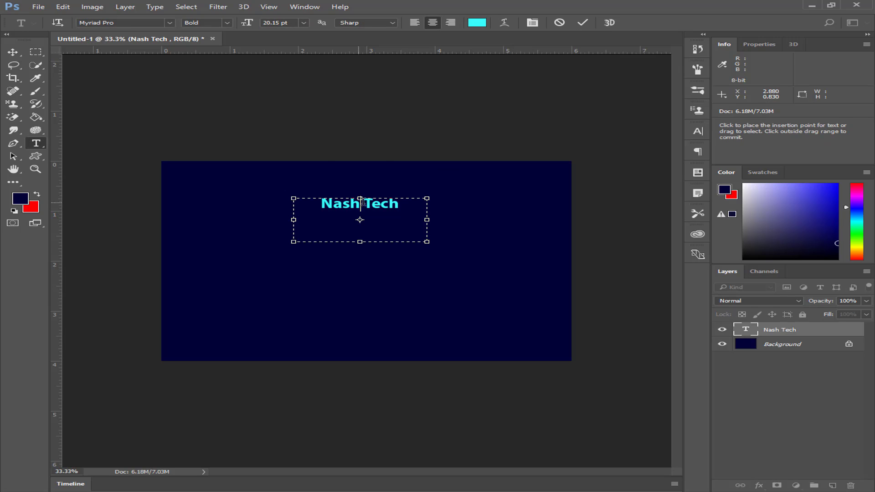
drag(360, 242, 360, 213)
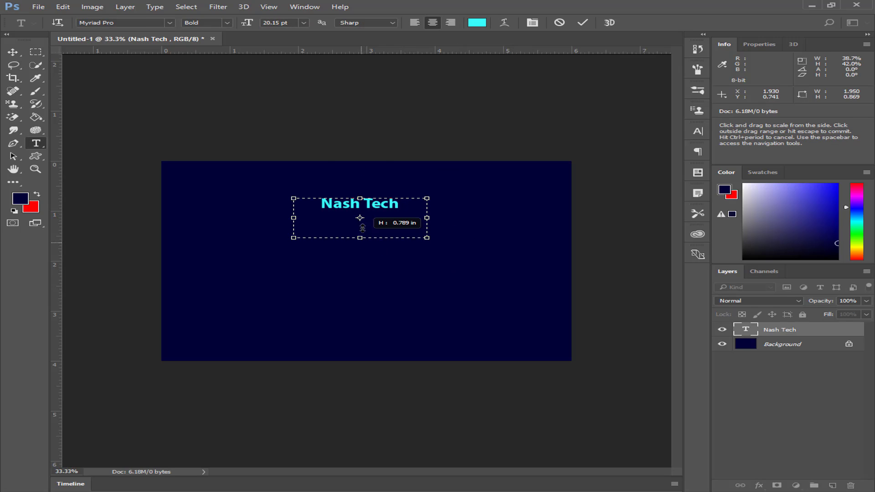
click(583, 22)
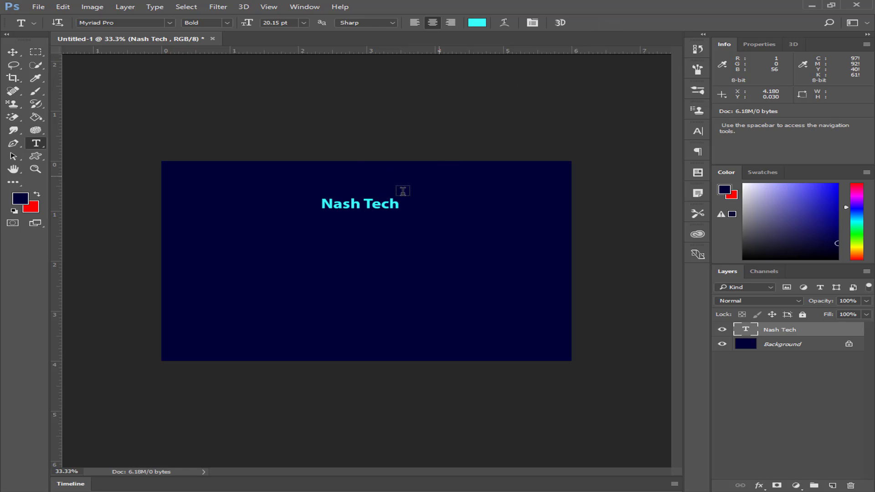
Step: Free-transform Nash Tech larger and wider across the middle of the navy canvas
key(ctrl+t)
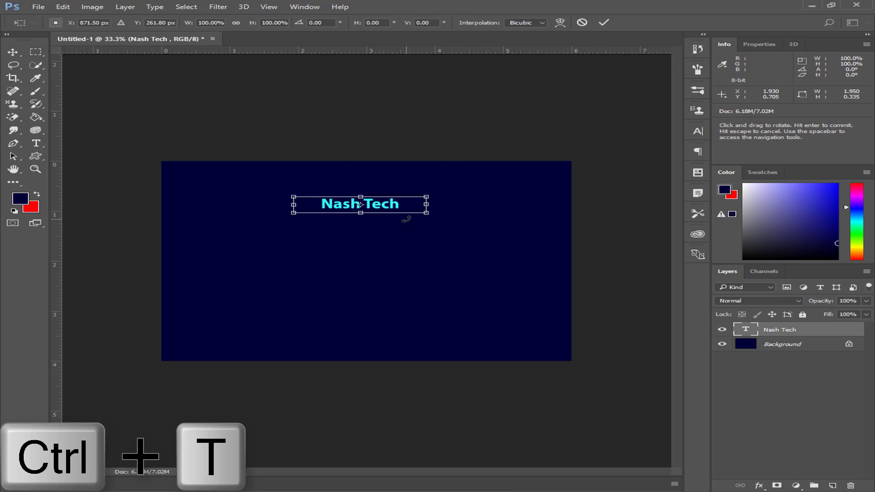
drag(429, 214, 558, 312)
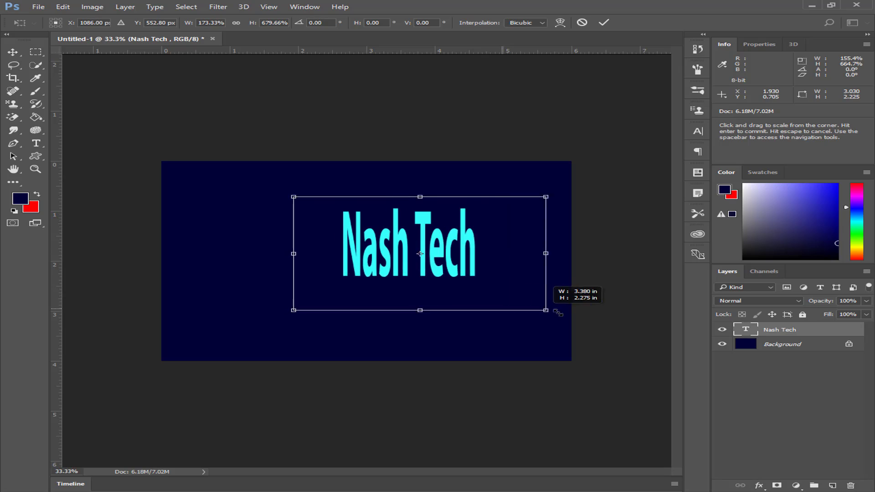
drag(293, 255, 181, 254)
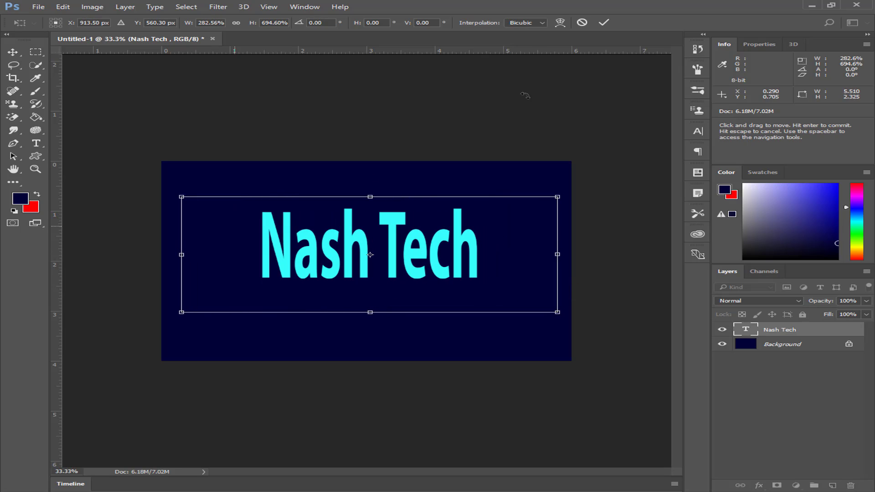
click(604, 22)
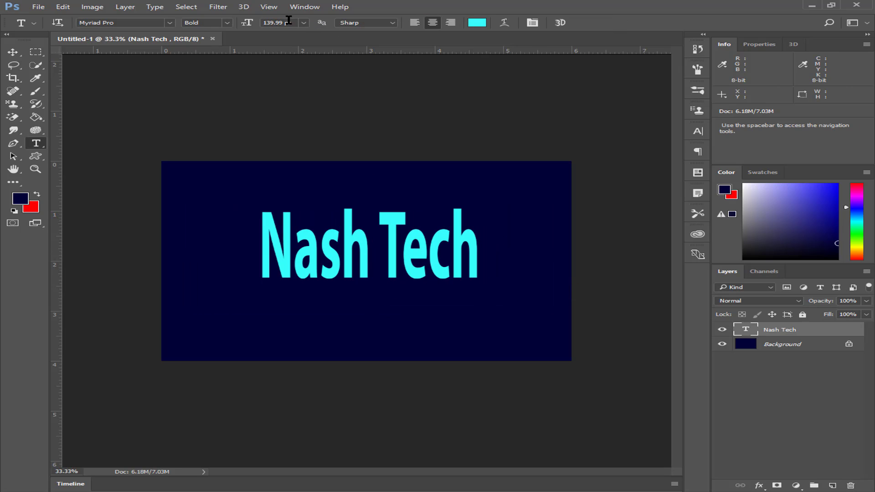
click(304, 22)
click(304, 24)
Step: Select all the Nash Tech text and keep the font as Myriad Pro Bold
click(431, 246)
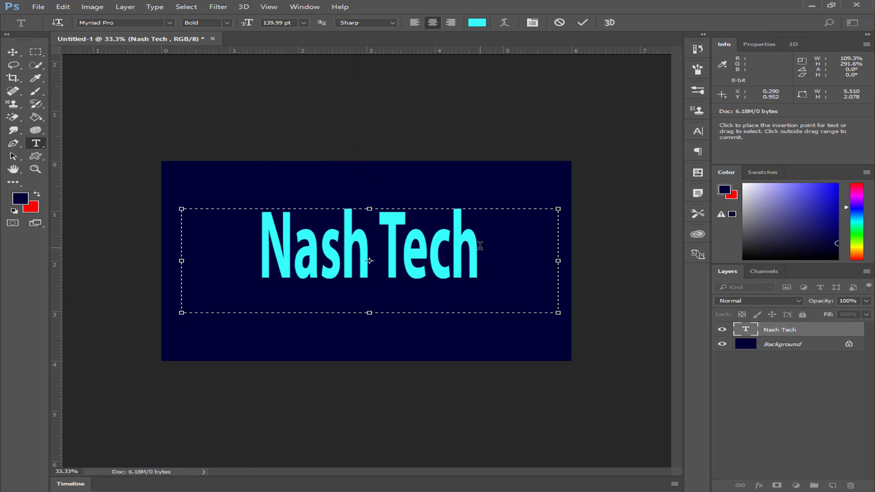
drag(480, 246, 230, 246)
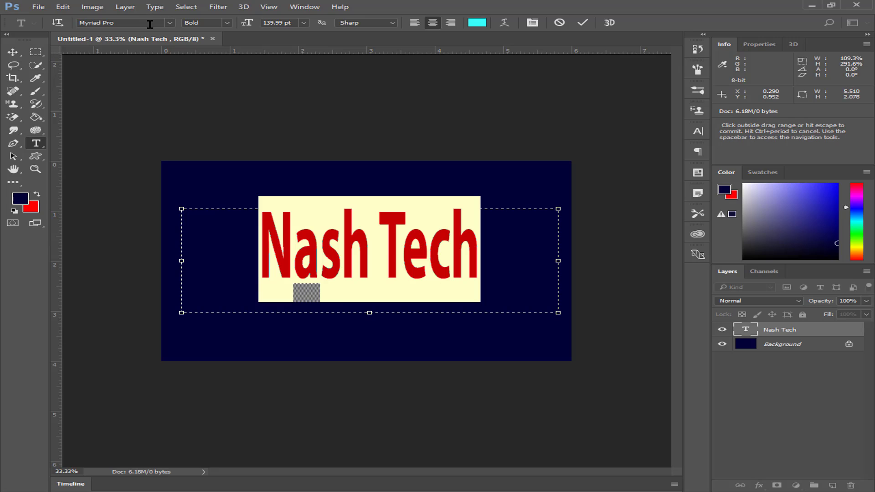
click(169, 22)
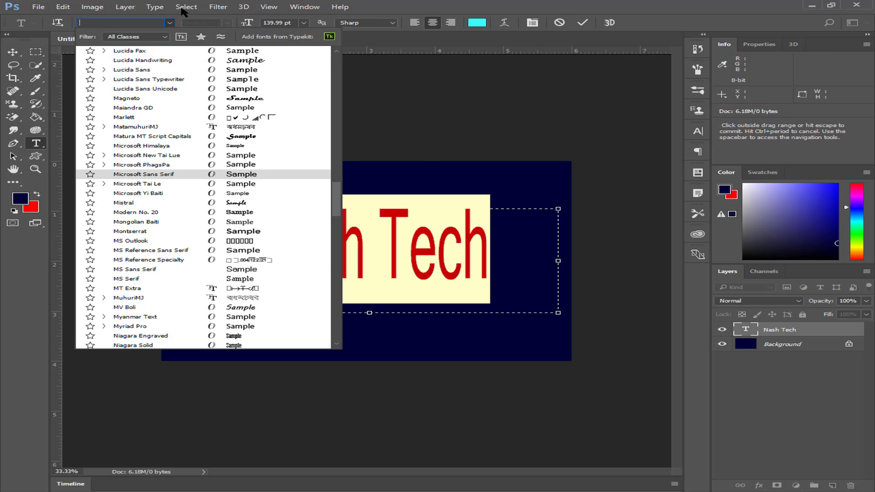
click(167, 23)
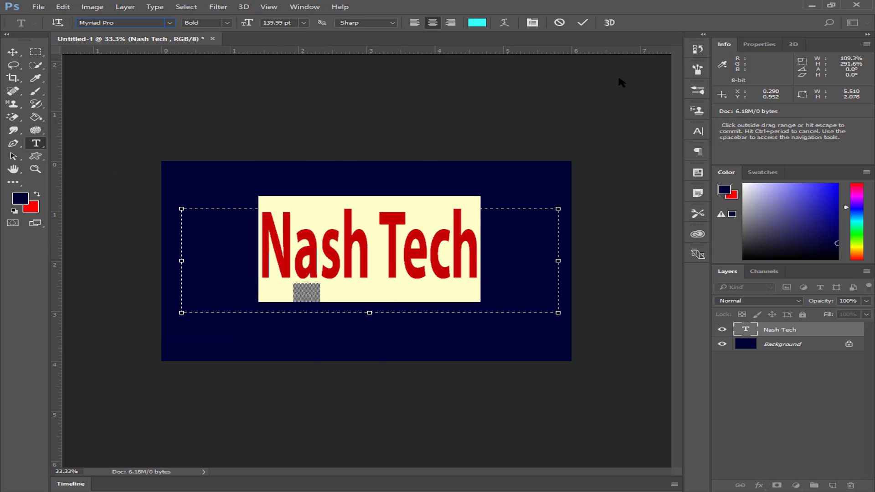
click(583, 23)
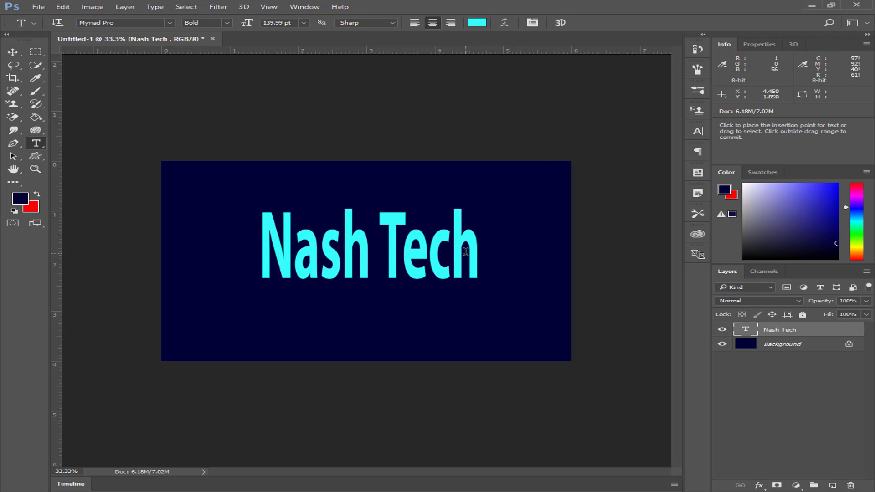
click(36, 118)
click(85, 127)
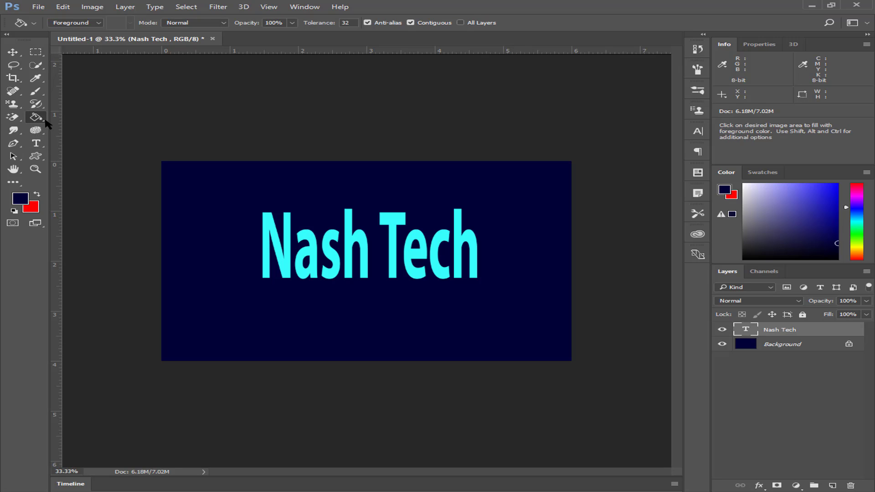
click(13, 118)
click(11, 131)
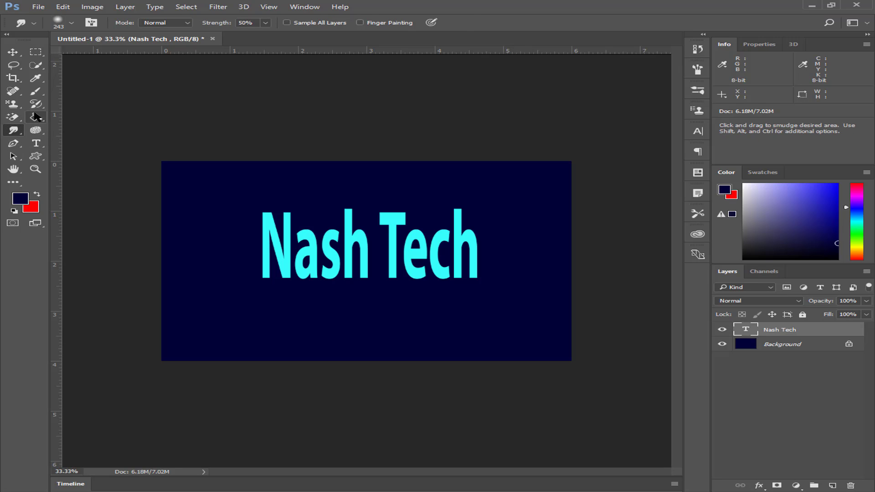
click(35, 118)
click(108, 137)
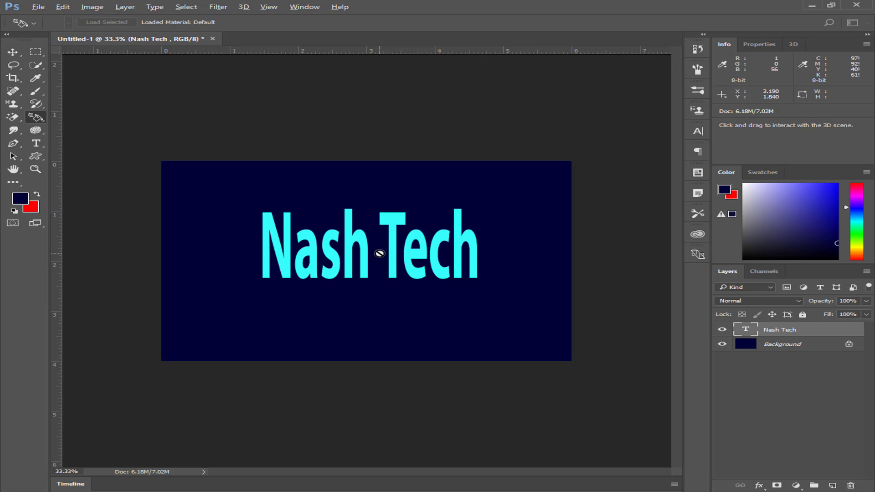
key(alt)
key(Escape)
click(12, 117)
click(48, 118)
right_click(22, 118)
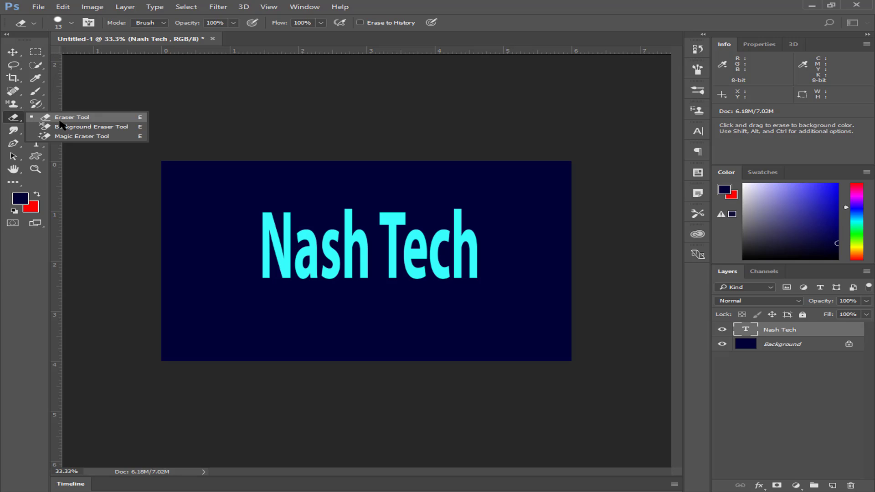
click(64, 119)
click(35, 118)
right_click(36, 118)
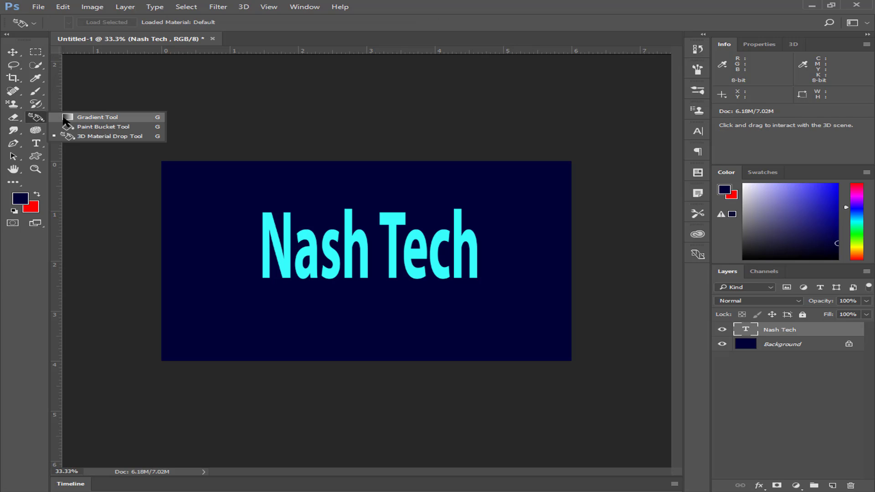
click(64, 118)
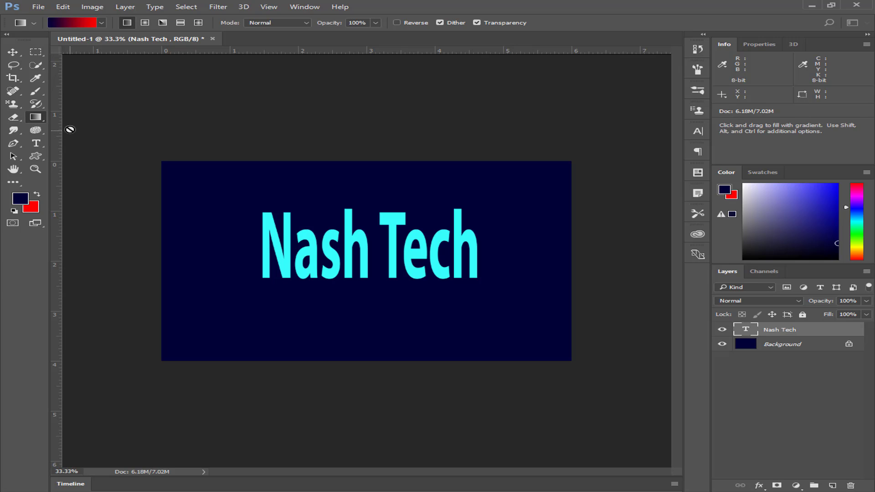
right_click(37, 117)
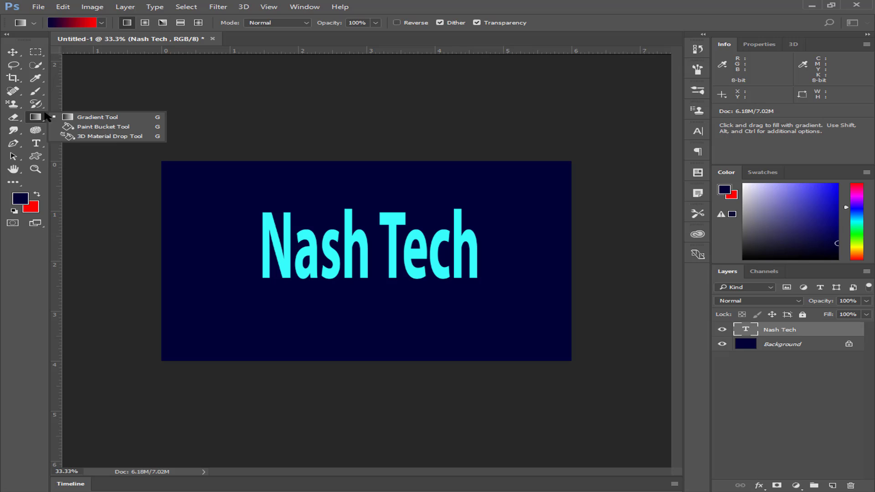
click(18, 119)
right_click(17, 119)
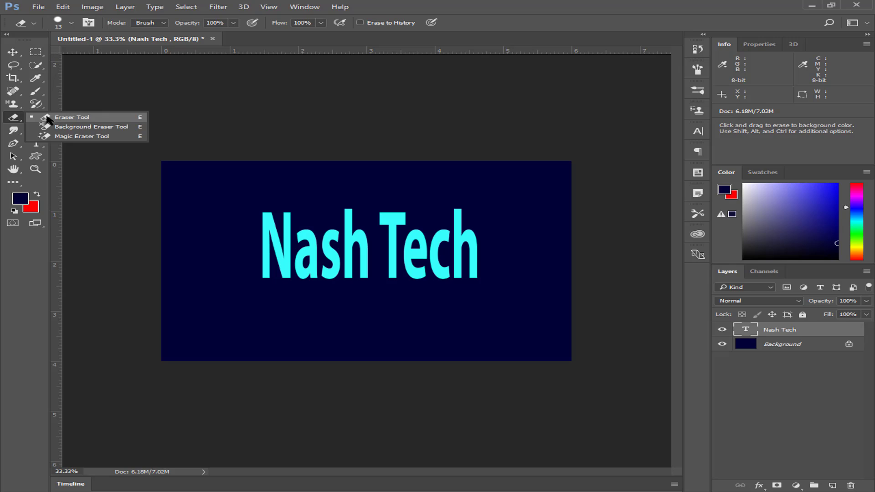
click(36, 105)
click(39, 116)
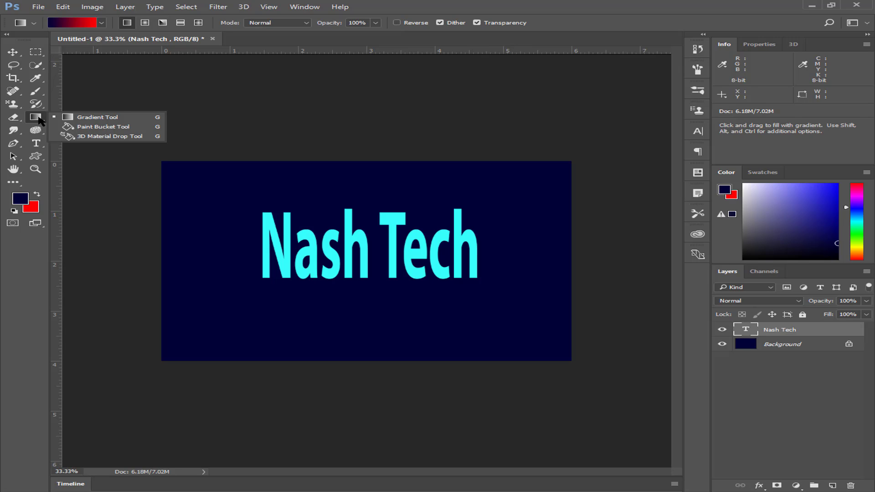
click(30, 280)
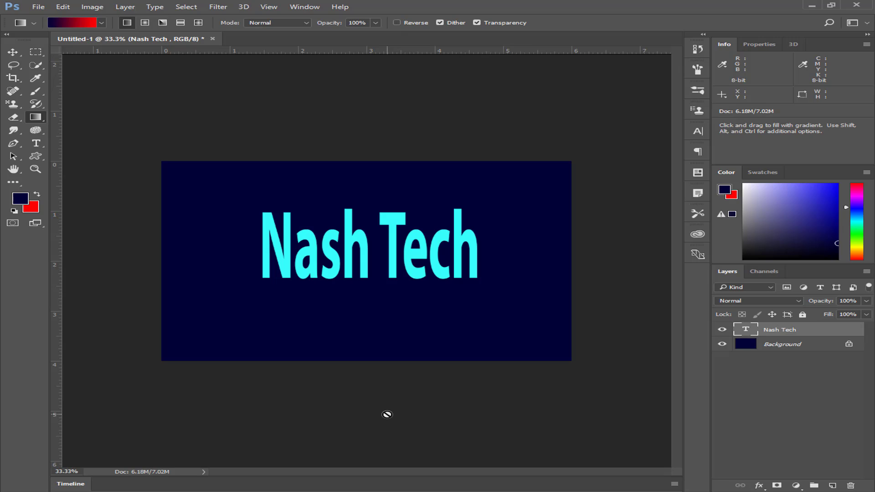